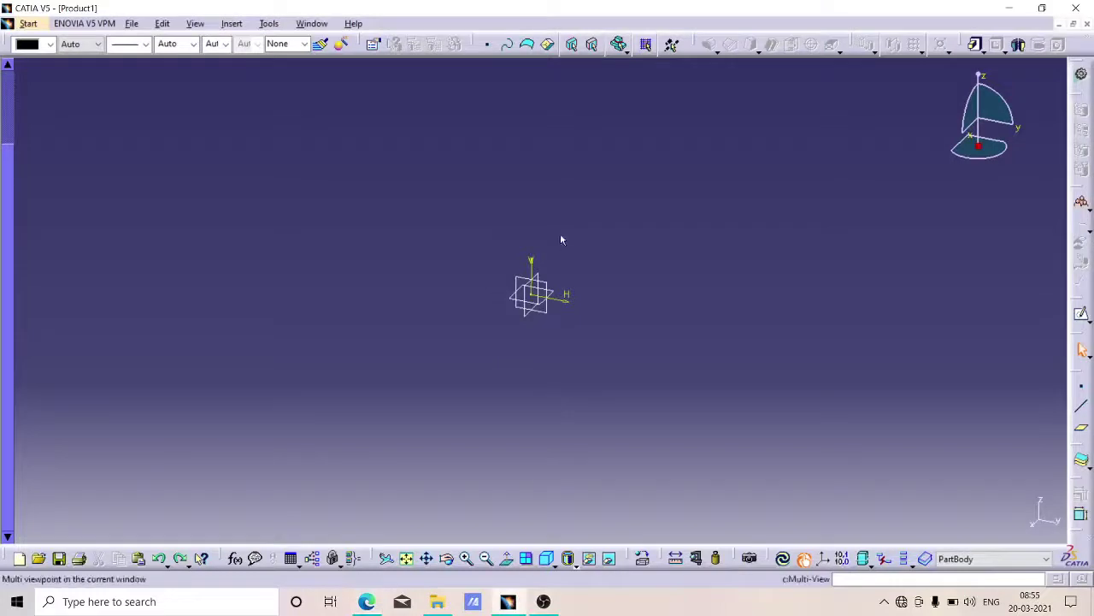
- Start a sketch on the yz plane and check the disk dimensions in the Fixture Assembly PDF
click(530, 285)
click(1081, 312)
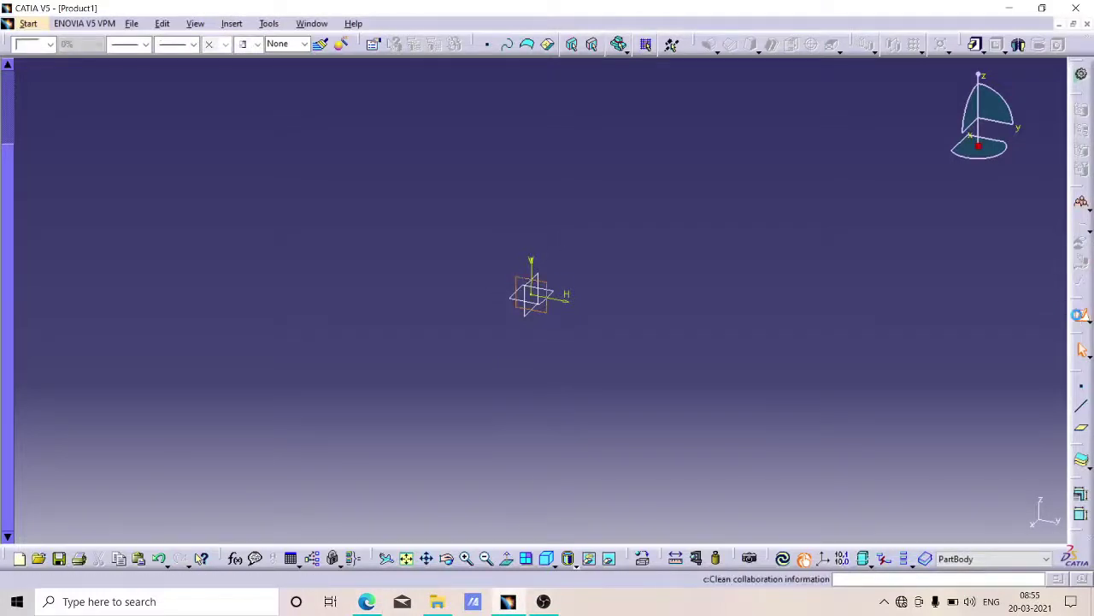
click(508, 602)
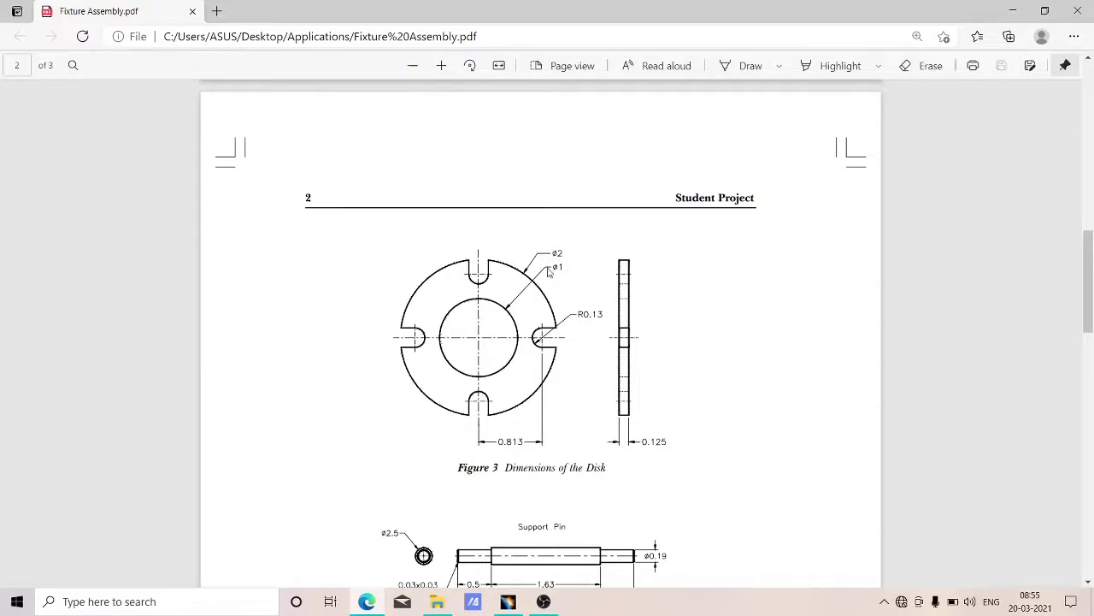
click(507, 601)
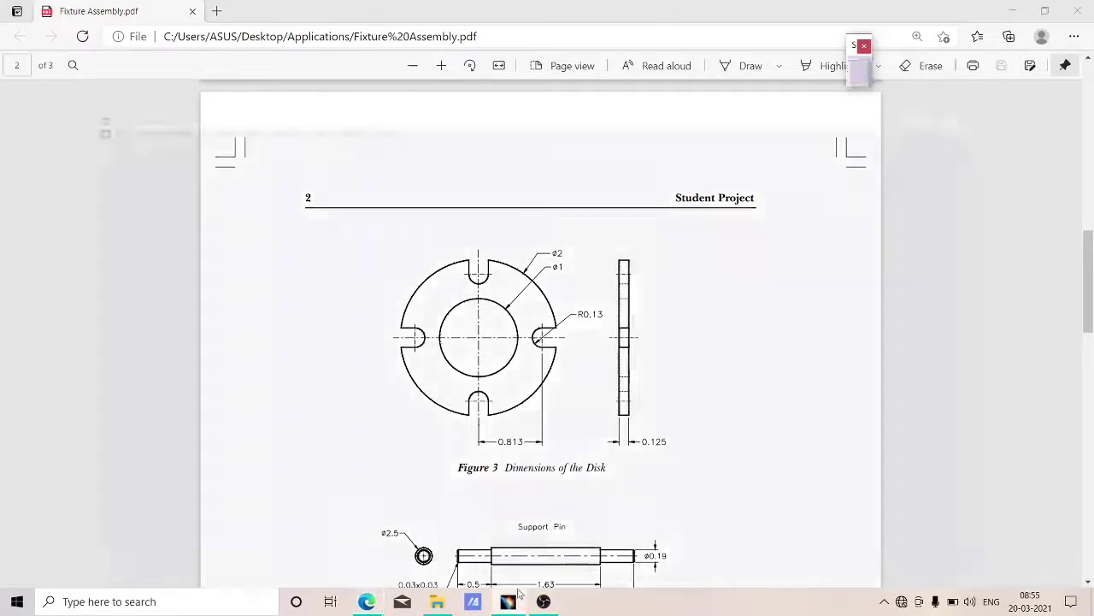
- Sketch a circle about 1.42 cm in diameter centered on the sketch origin
click(973, 45)
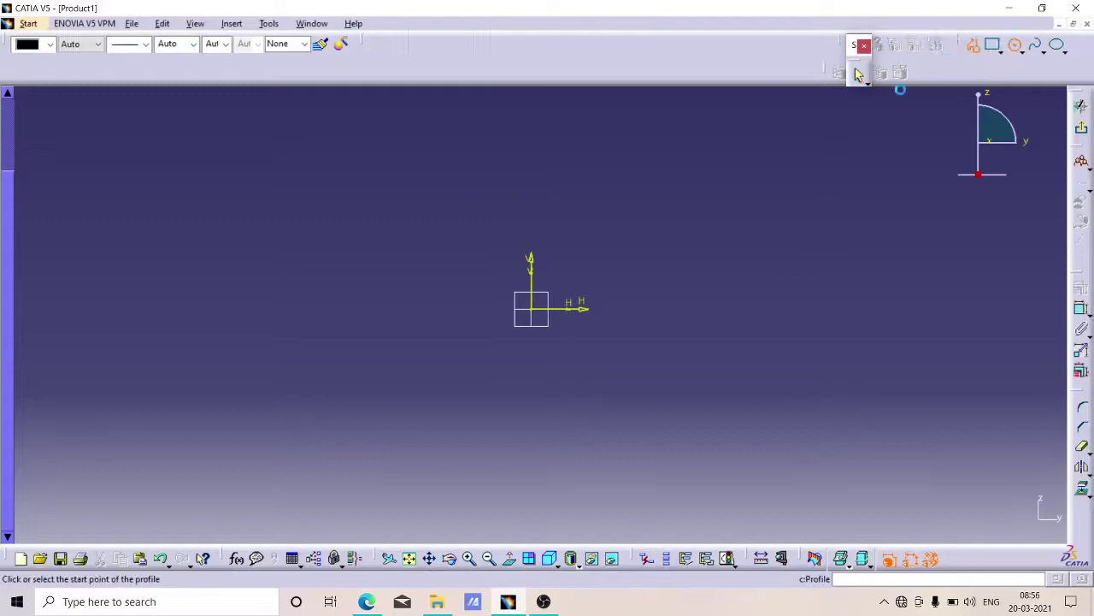
click(532, 308)
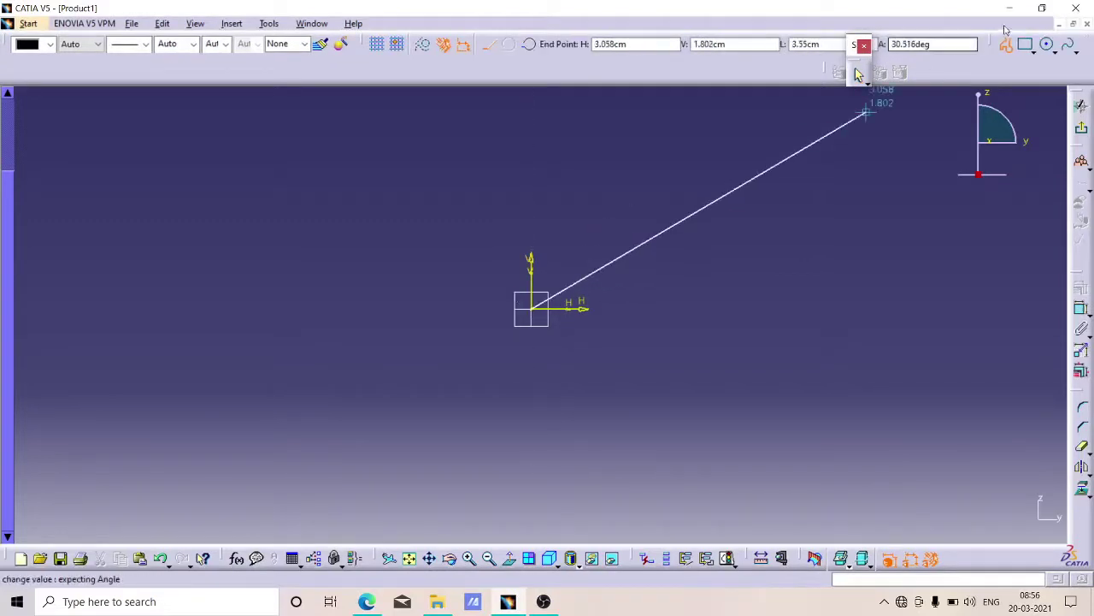
click(1047, 43)
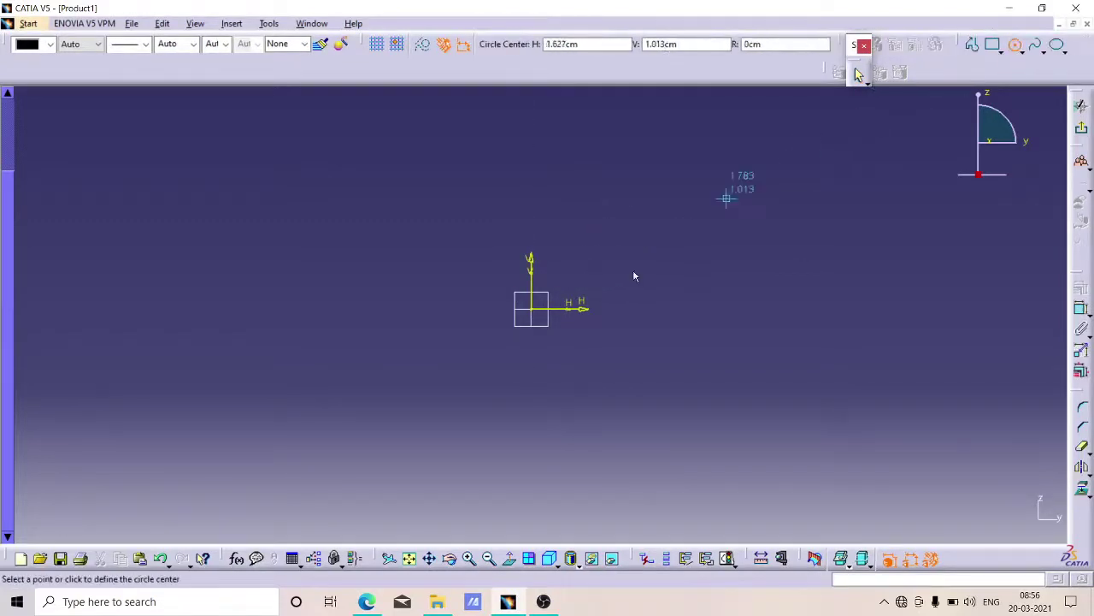
click(532, 307)
click(587, 253)
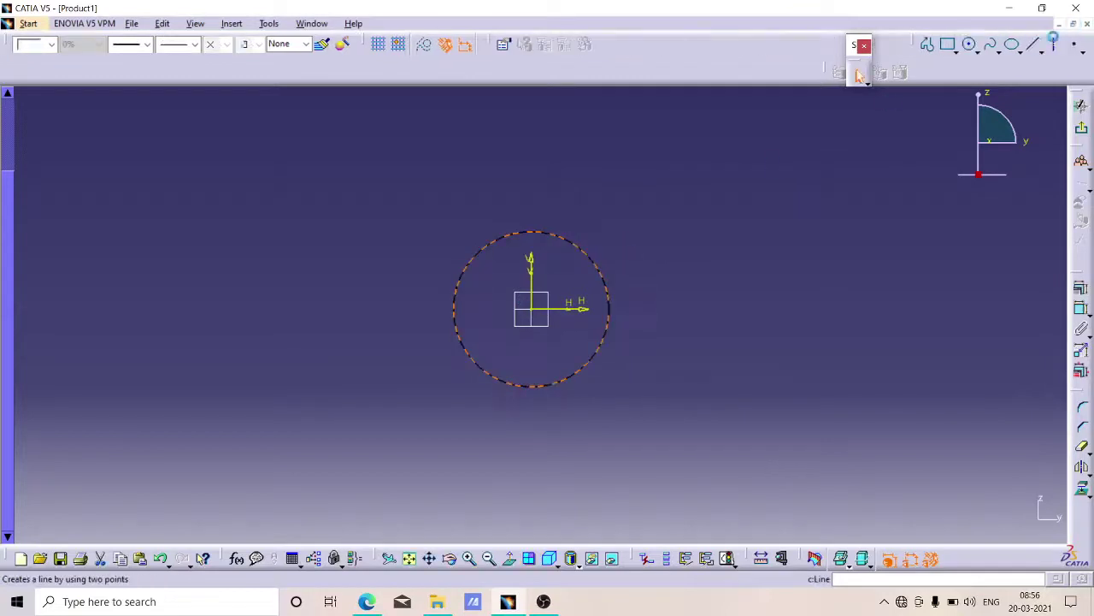
- Sketch a larger concentric circle about 3 cm in diameter centered on the sketch origin
click(968, 44)
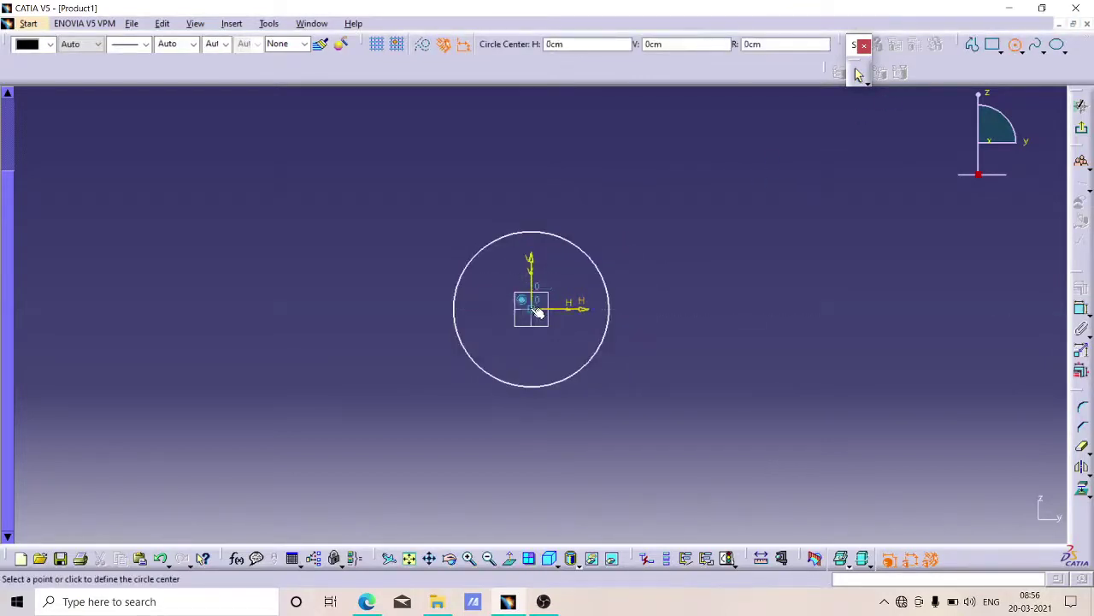
click(532, 308)
click(590, 176)
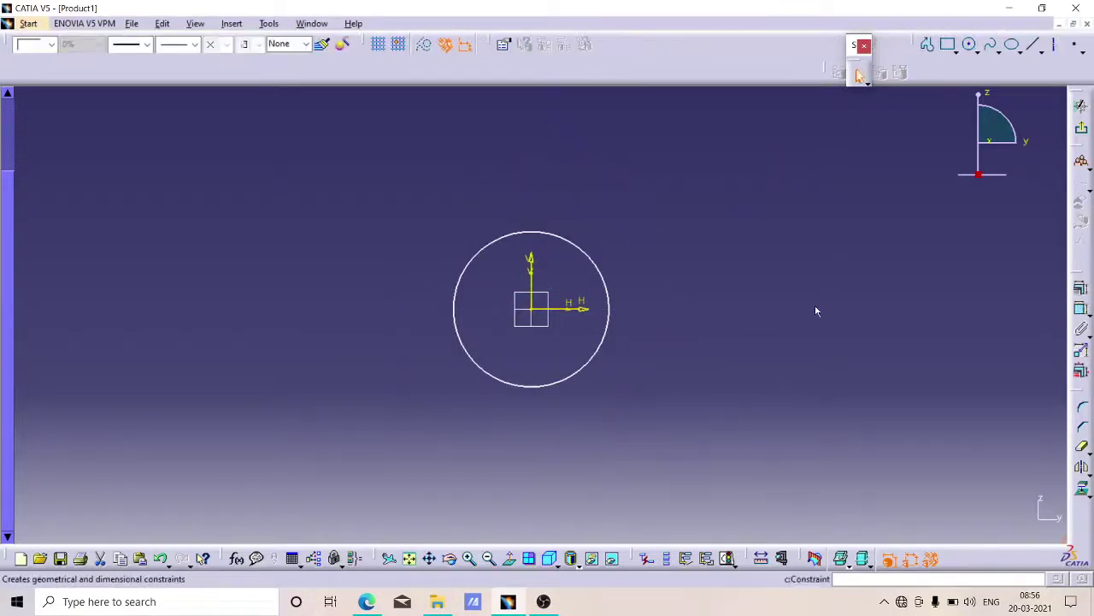
click(977, 53)
click(987, 162)
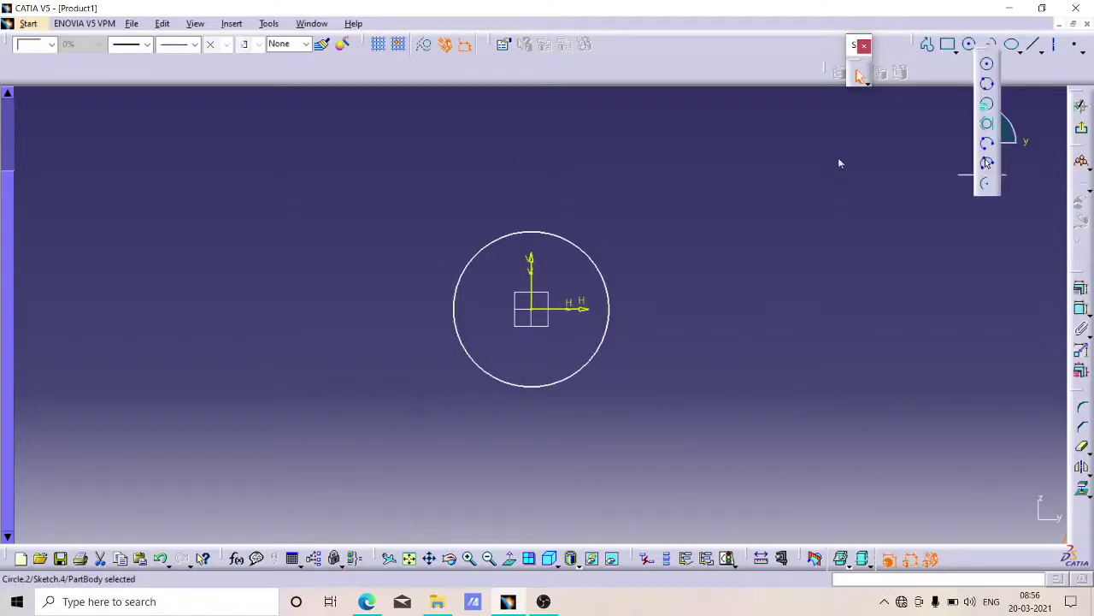
click(532, 309)
click(643, 190)
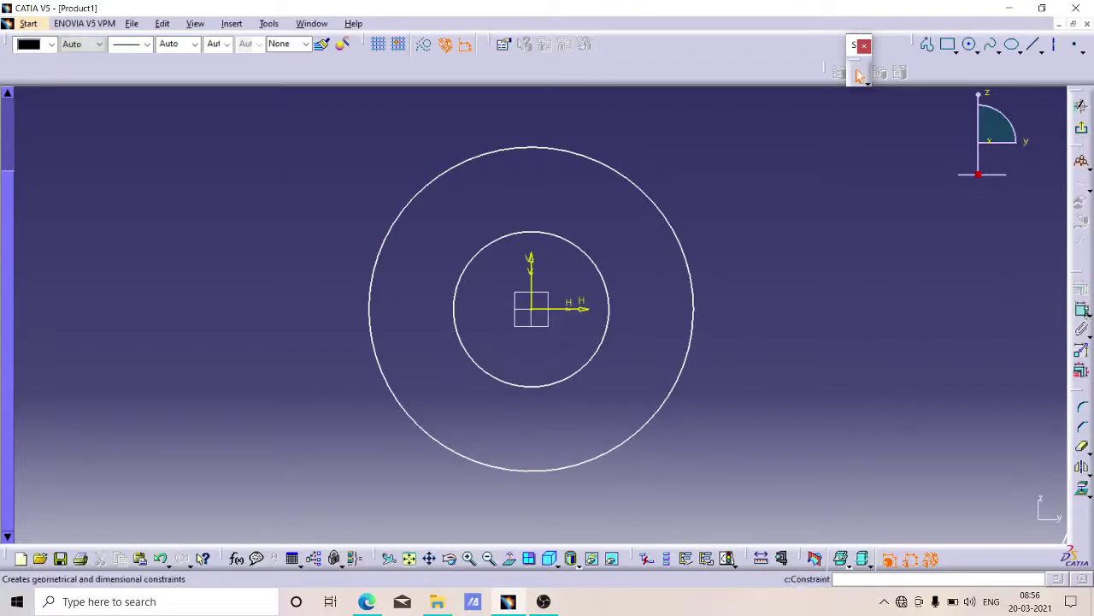
- Dimension the inner circle and set its diameter to 1 cm
click(1082, 308)
click(610, 325)
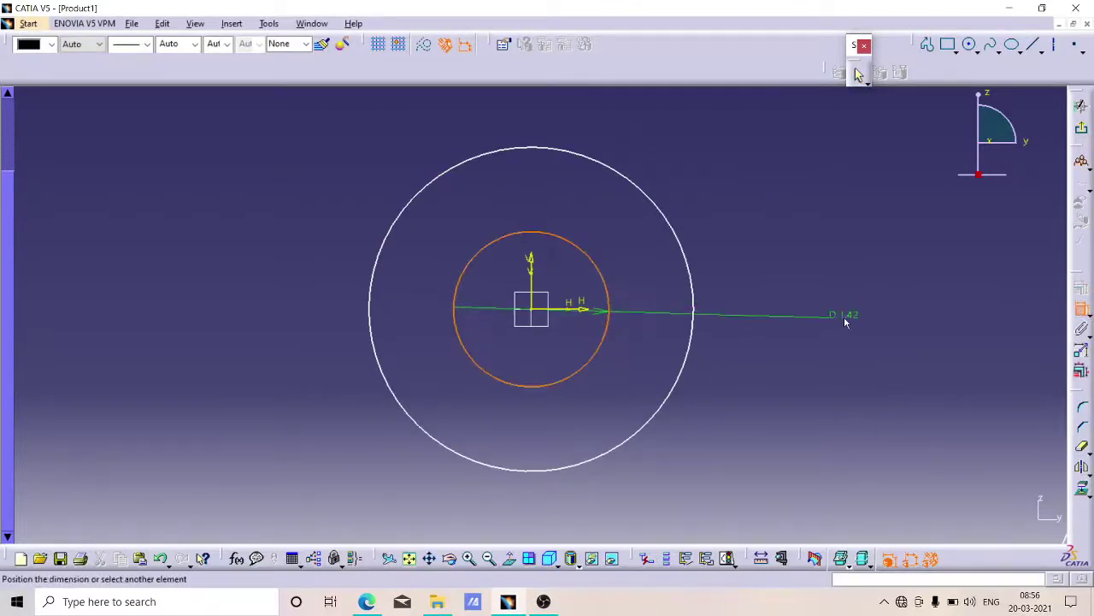
click(858, 317)
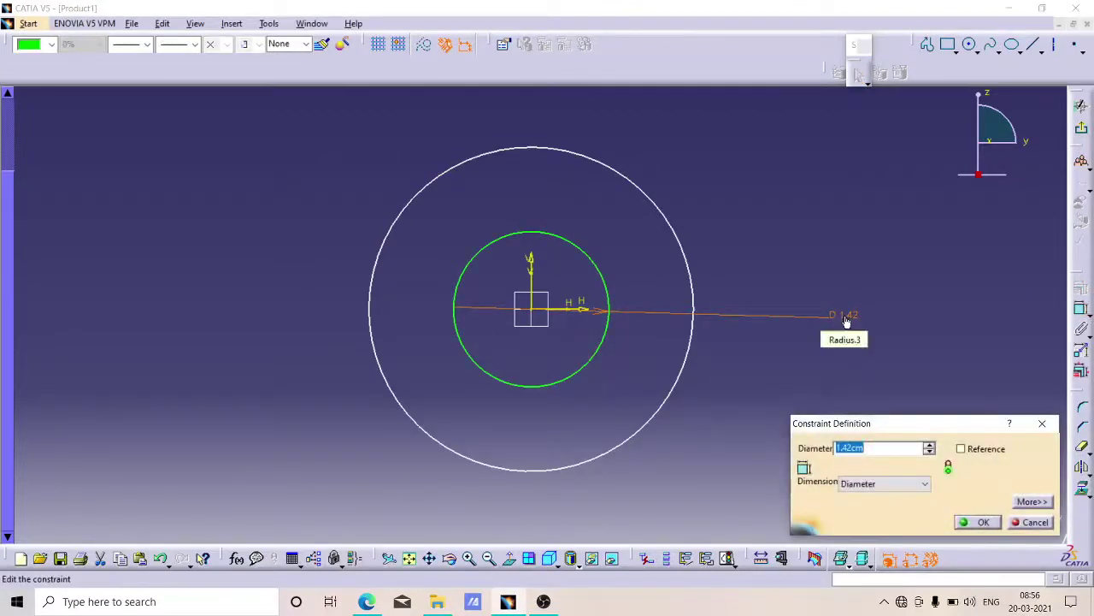
text(1)
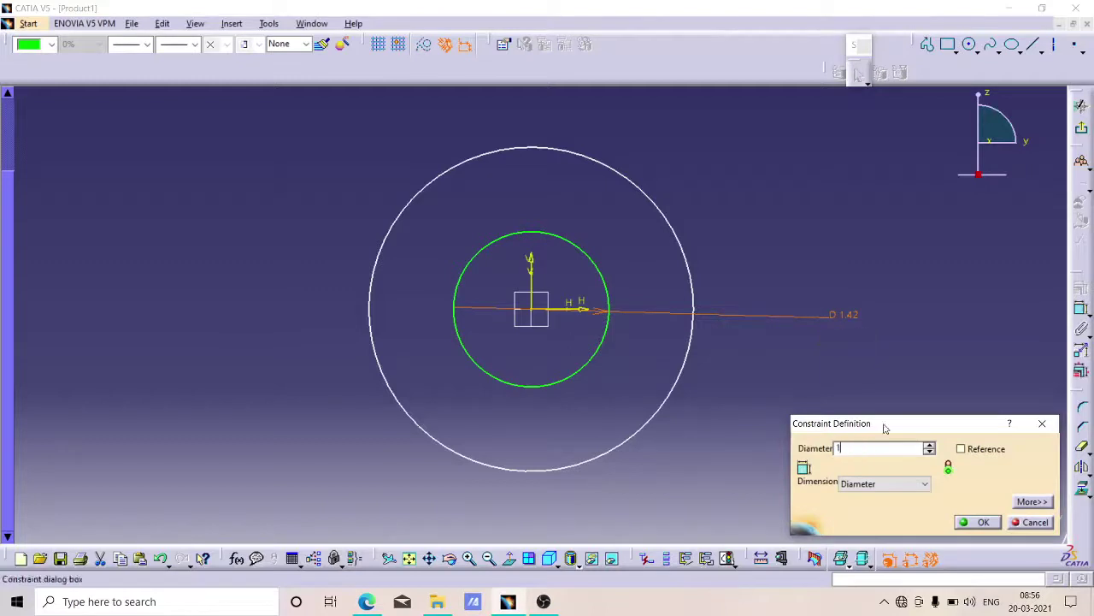
click(981, 523)
- Dimension the outer circle and set its diameter to 2 cm
click(1082, 308)
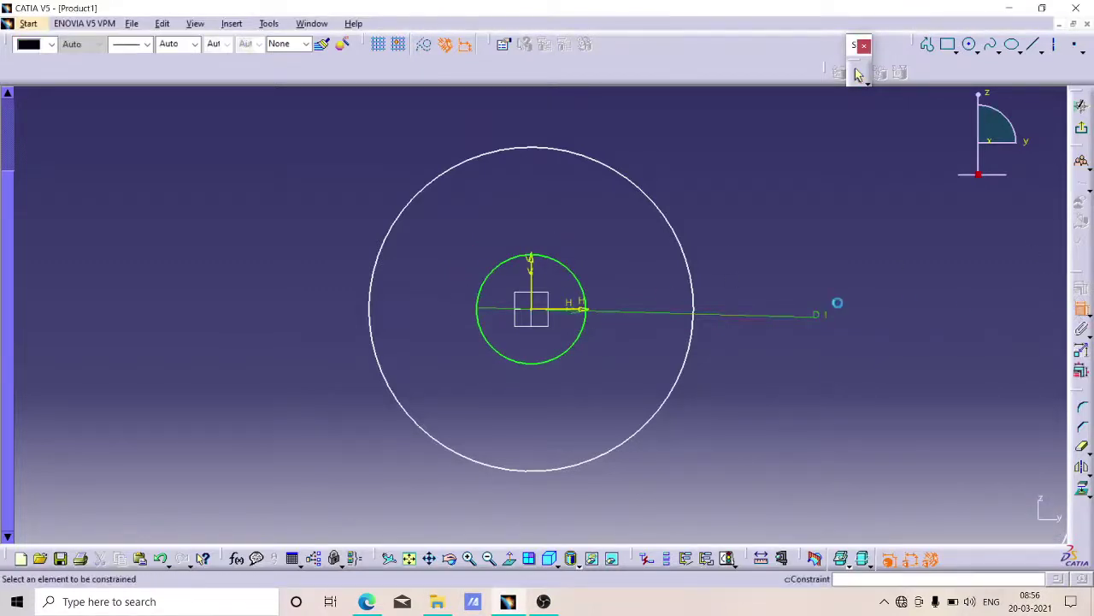
click(693, 286)
click(932, 245)
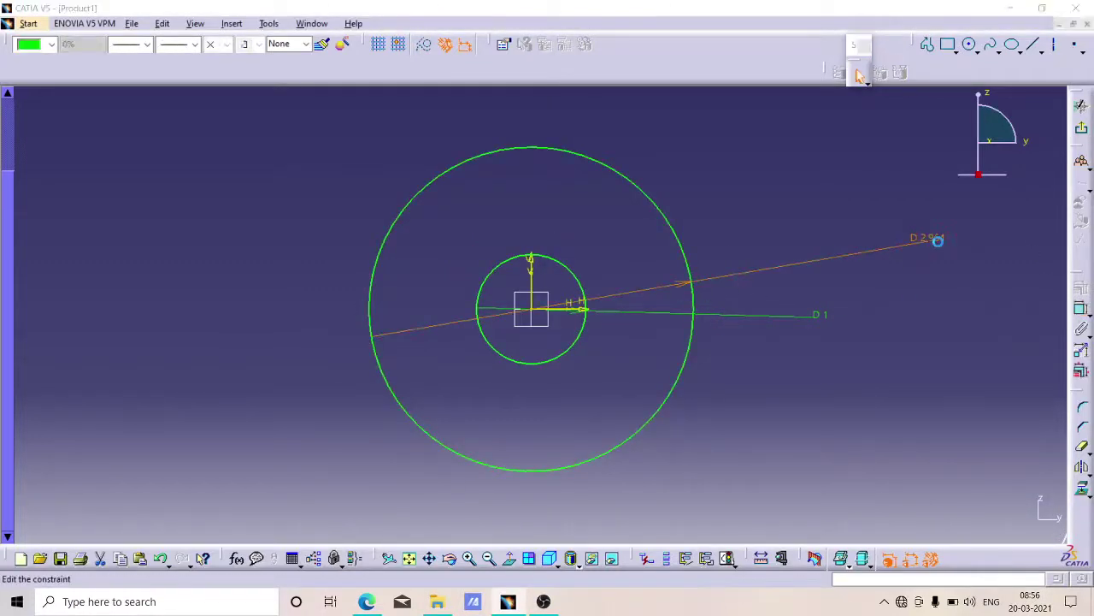
double_click(933, 241)
text(2)
key(Return)
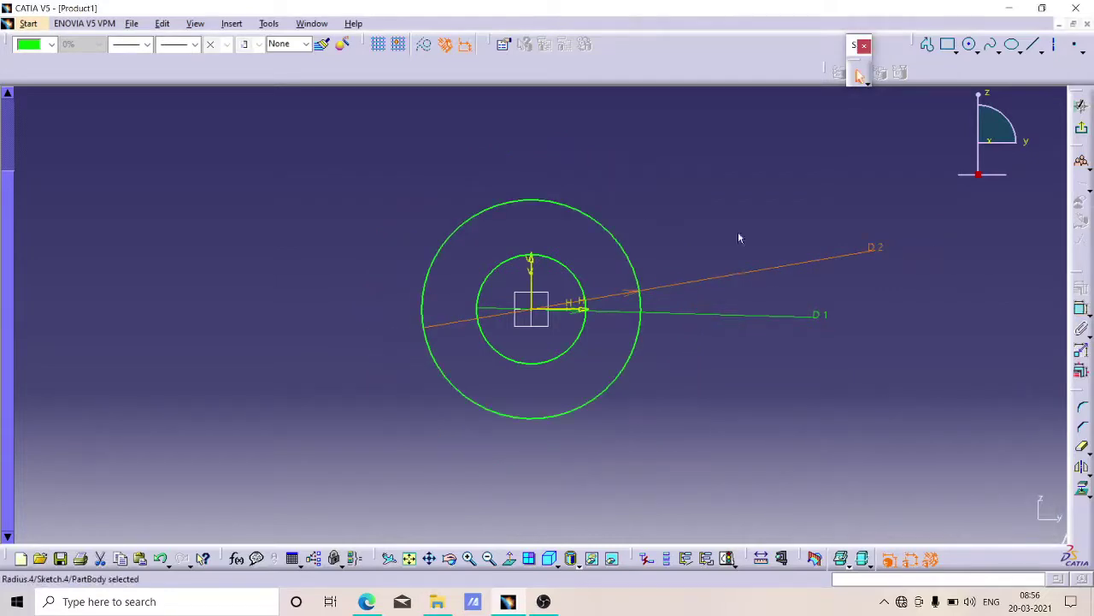
click(823, 200)
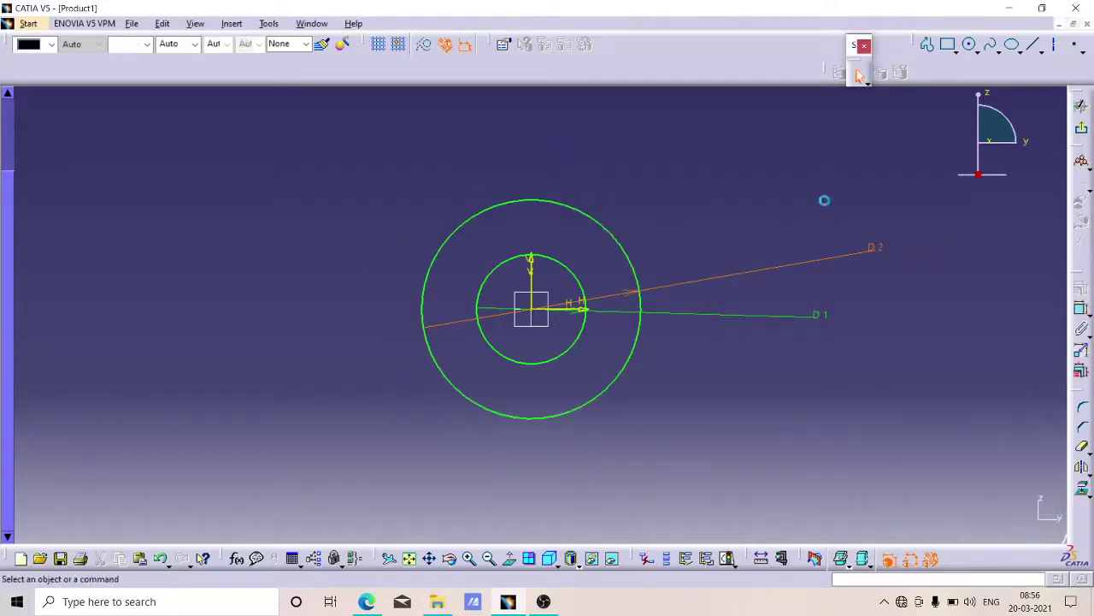
- Check the notch in the PDF drawing and sketch a circle about 0.2 cm in diameter on the horizontal axis, between the two circles
click(511, 603)
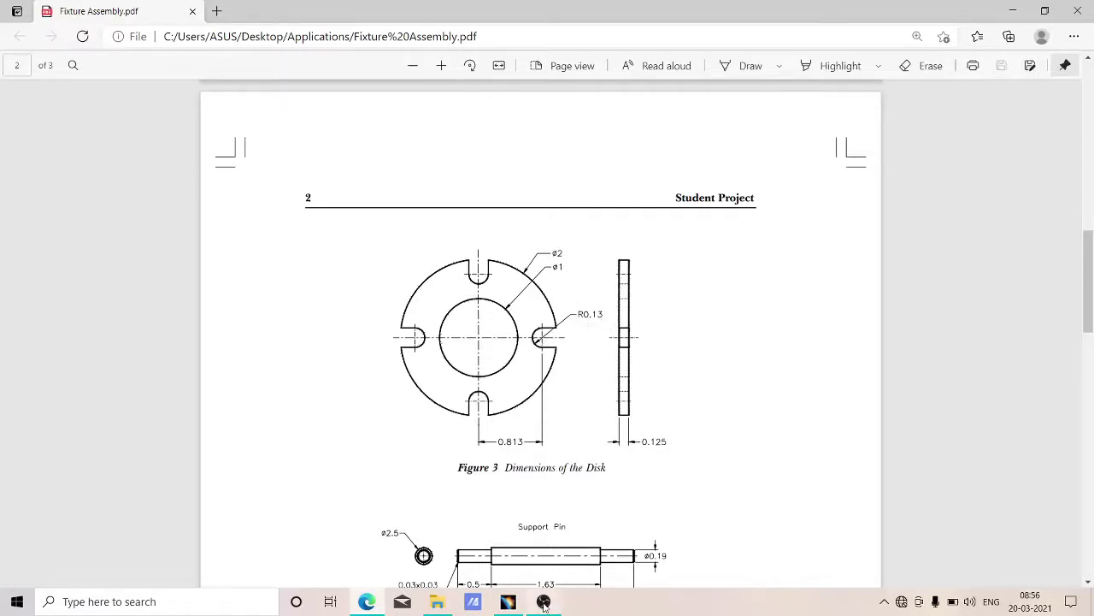
click(507, 603)
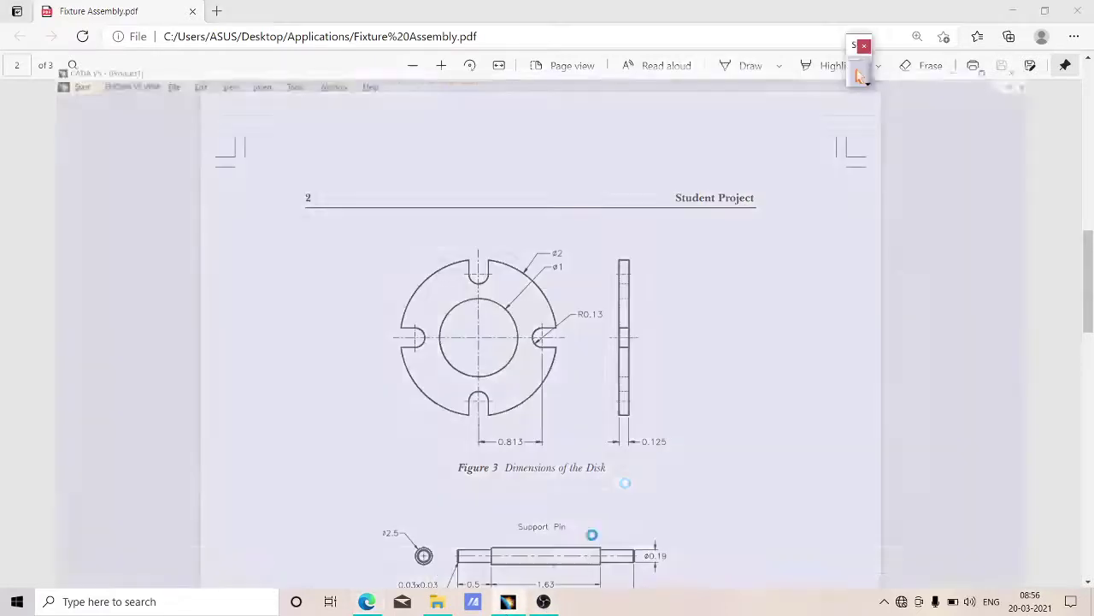
click(972, 47)
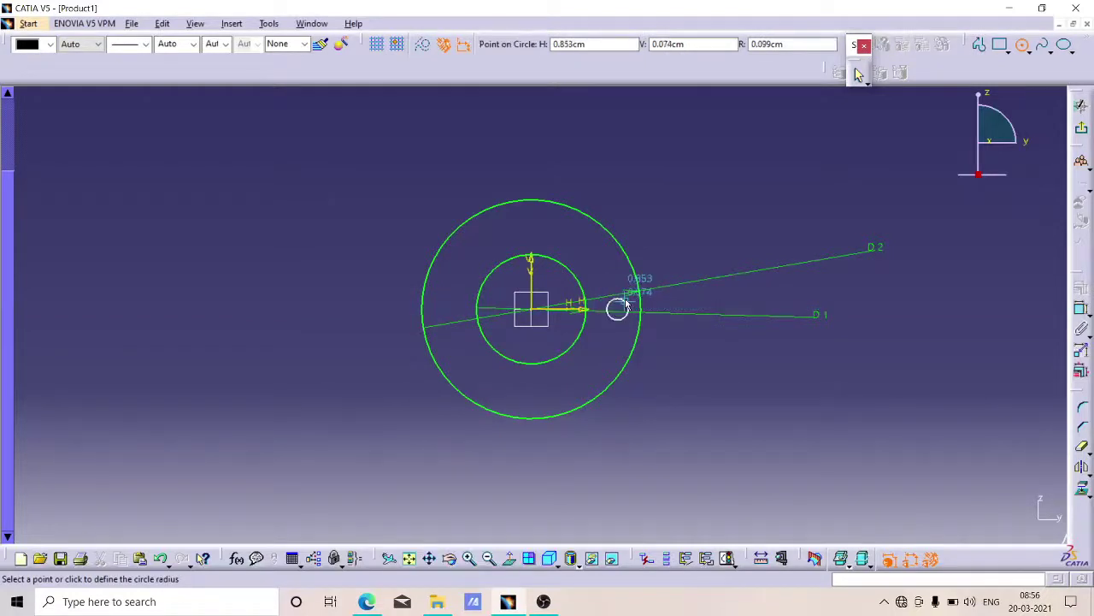
click(628, 305)
- Dimension the small circle between the two rings and set its diameter to 0.13 cm
click(860, 74)
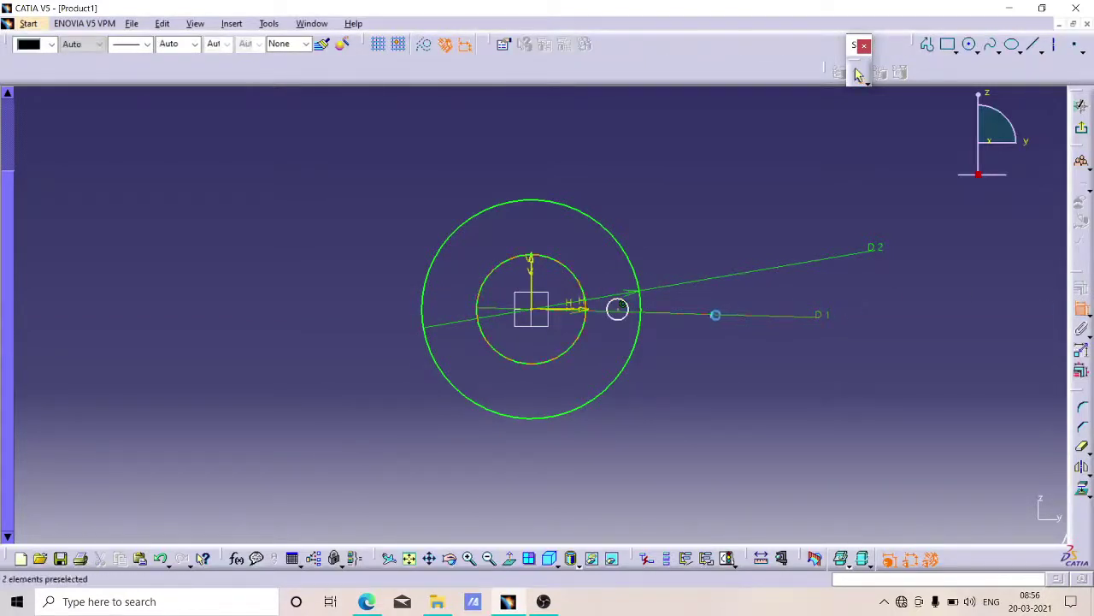
click(628, 305)
click(733, 218)
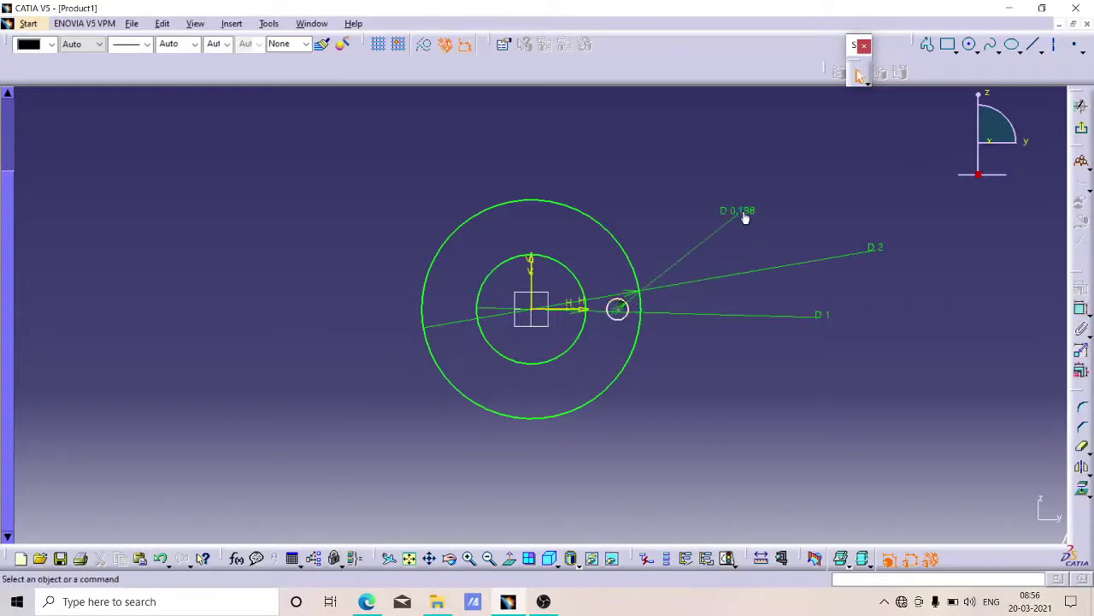
double_click(737, 212)
text(0.13cm)
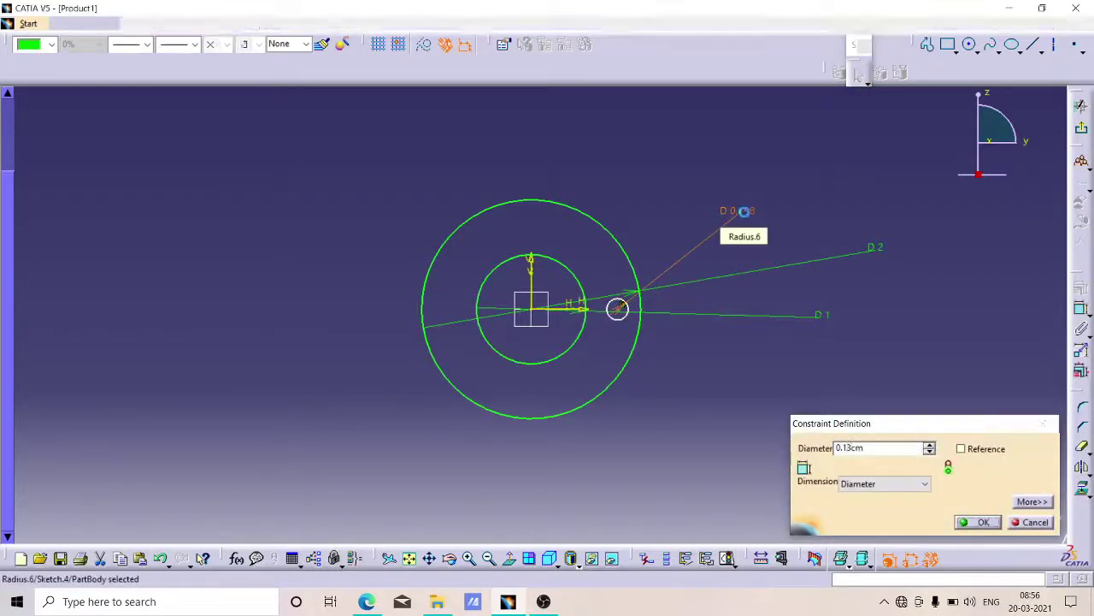
key(Return)
- Switch the small circle's dimension from diameter to radius and set the radius to 0.13 cm
middle_drag(688, 351, 687, 326)
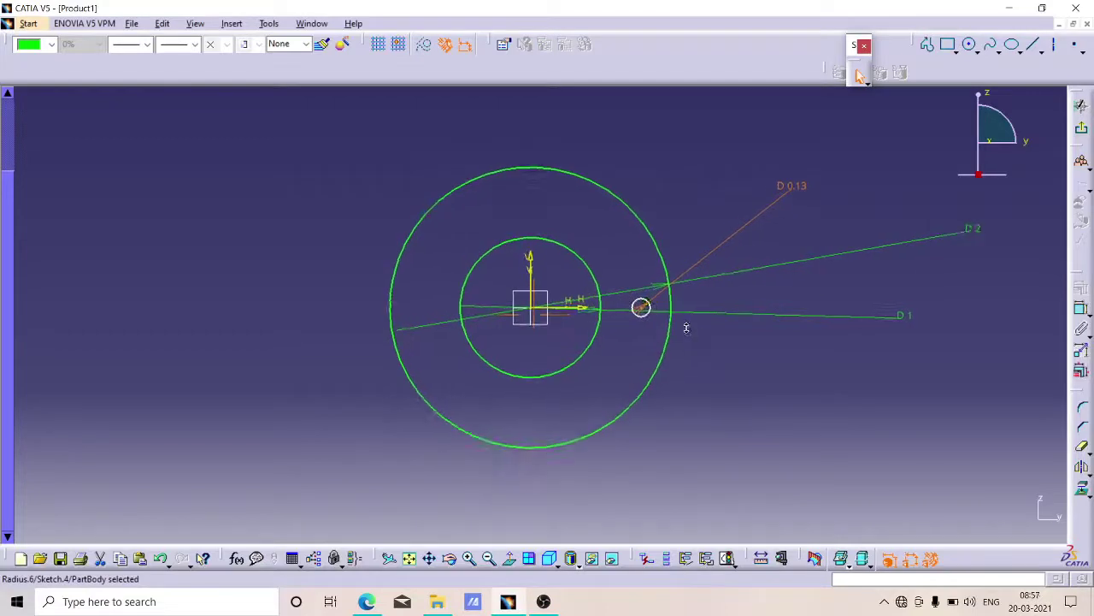
click(800, 190)
double_click(794, 183)
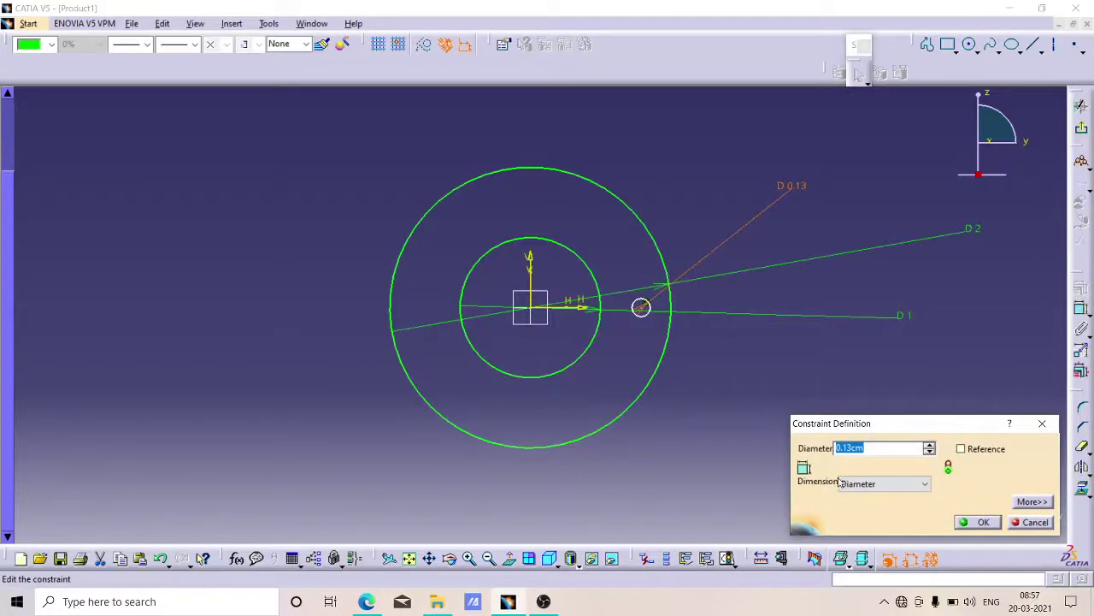
click(889, 484)
click(869, 498)
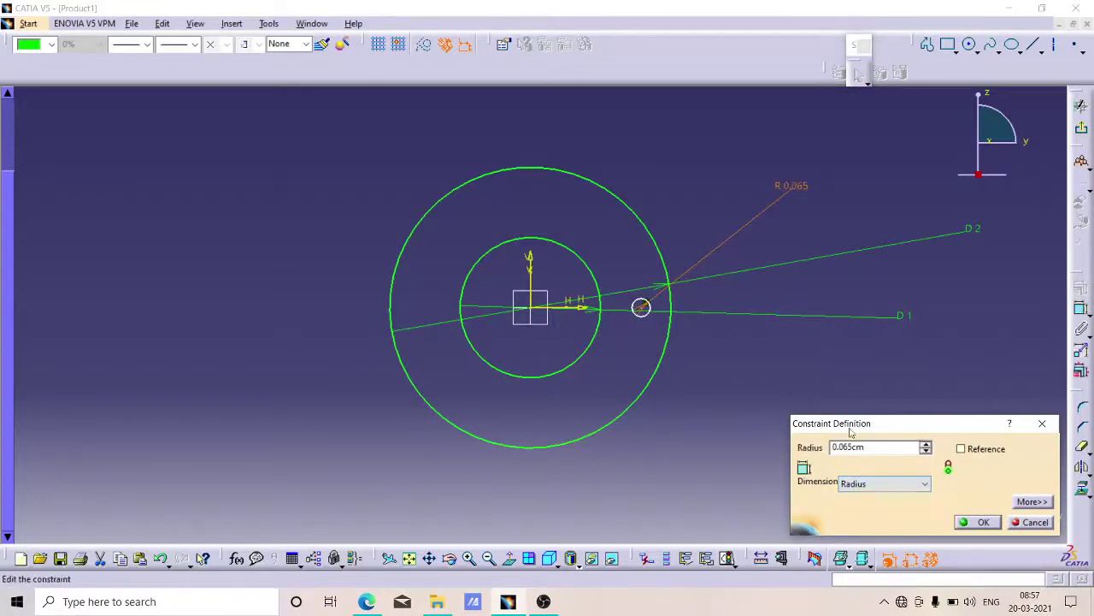
double_click(884, 446)
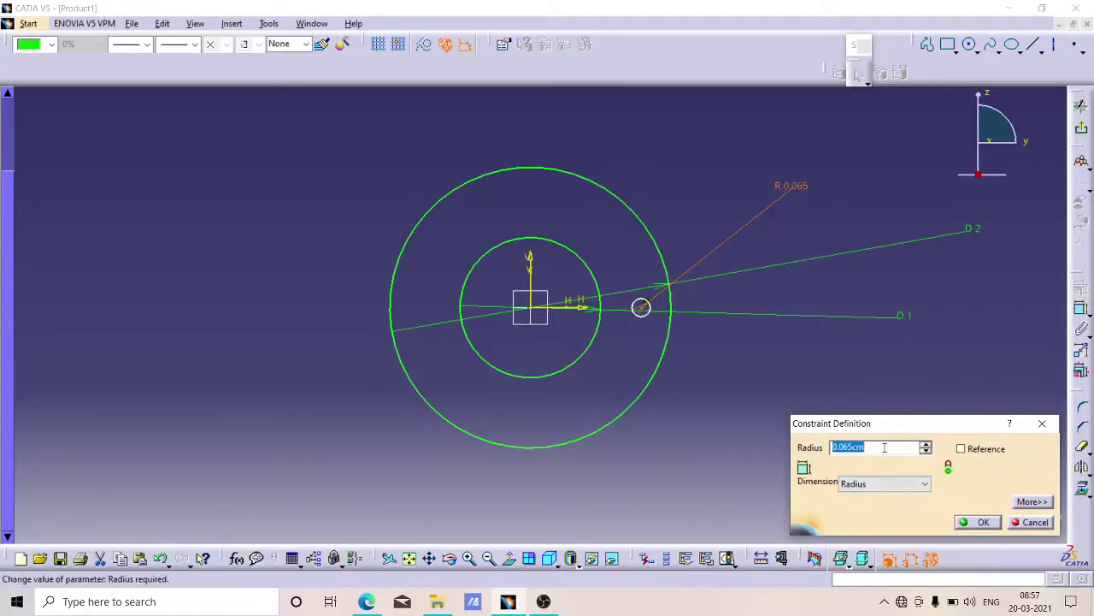
key(BackSpace)
key(Return)
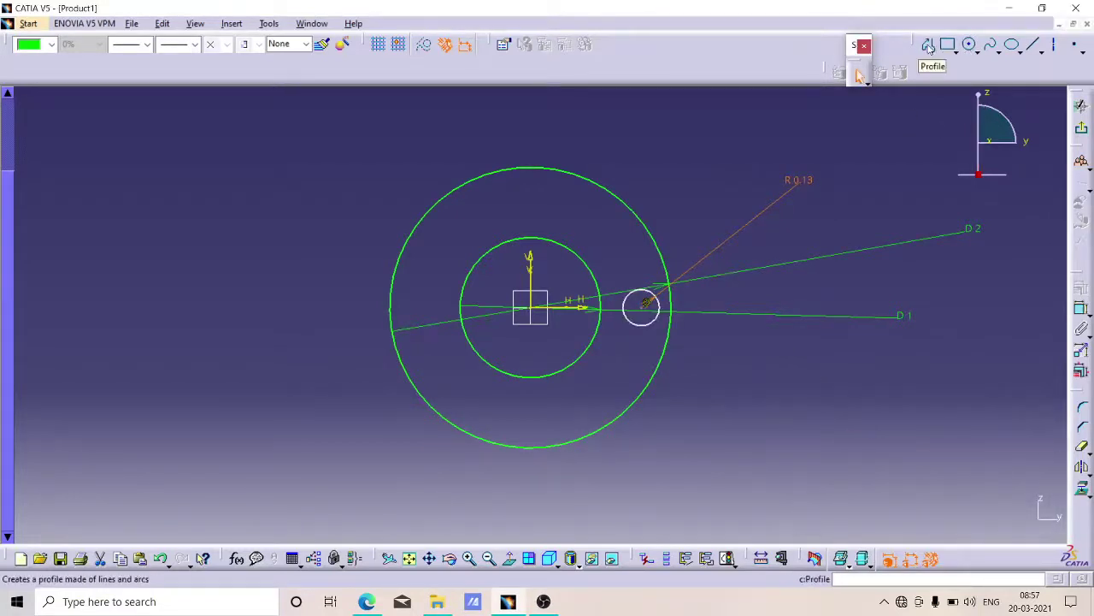
- Check the disk's dimensions in the PDF drawing and dimension the small circle's centre 0.825 cm from the vertical axis
click(511, 604)
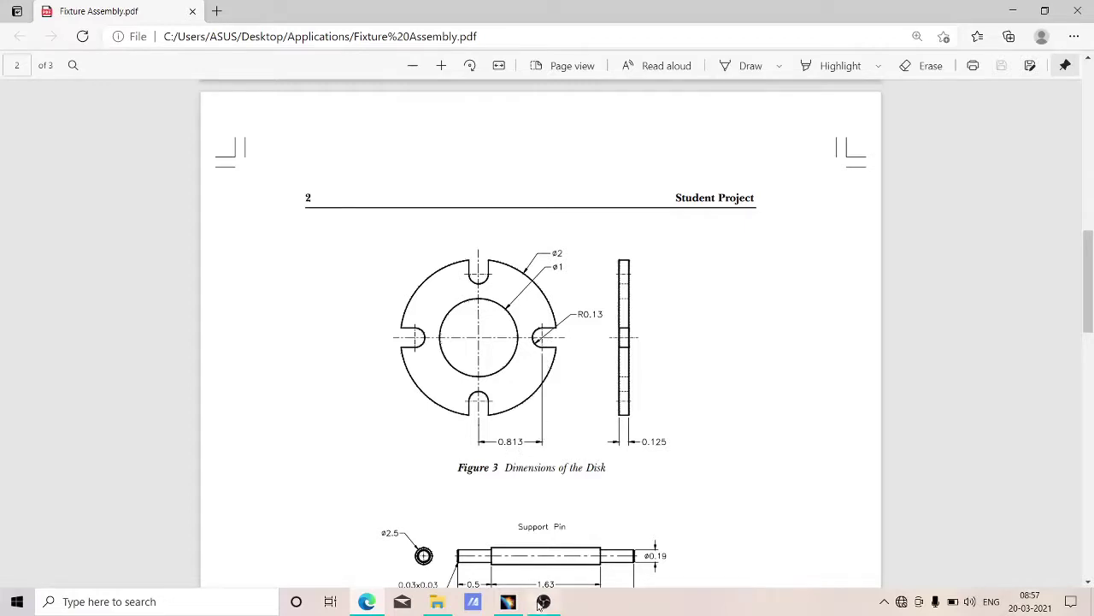
click(508, 603)
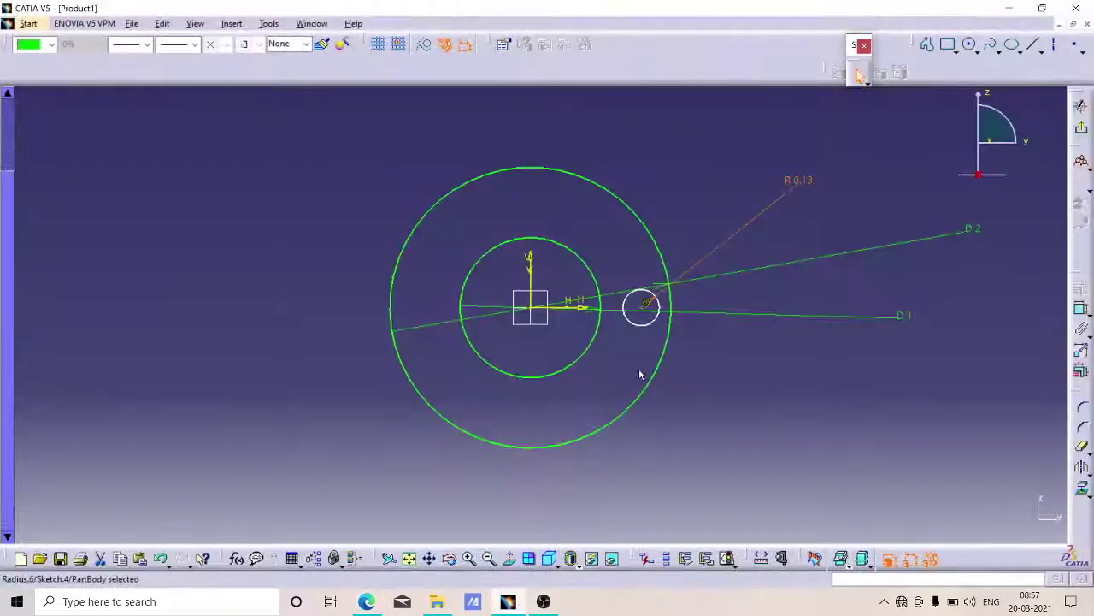
click(1081, 310)
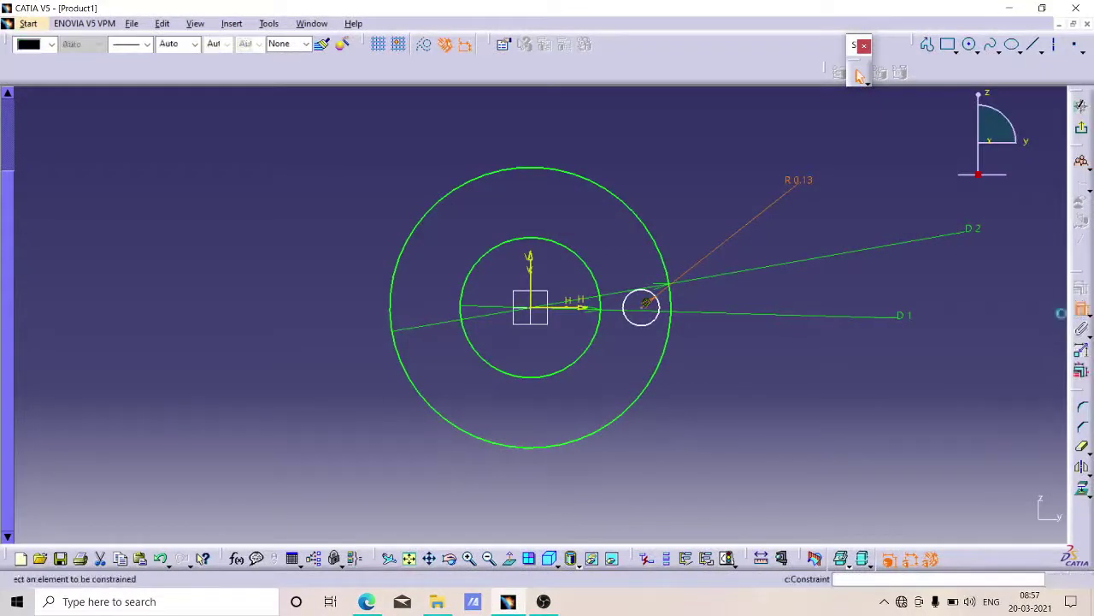
click(650, 311)
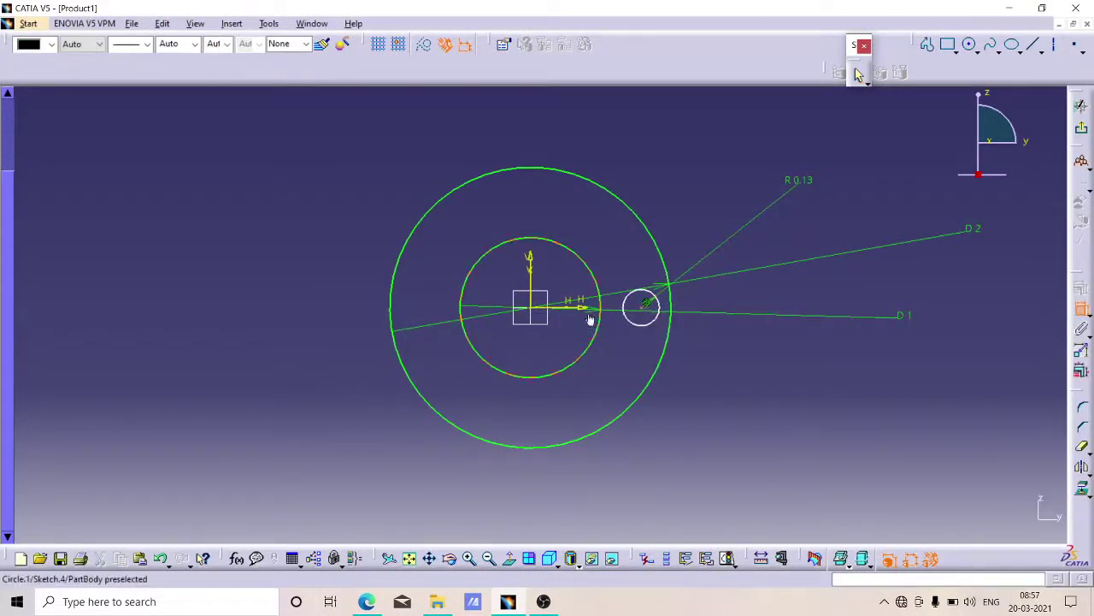
click(529, 262)
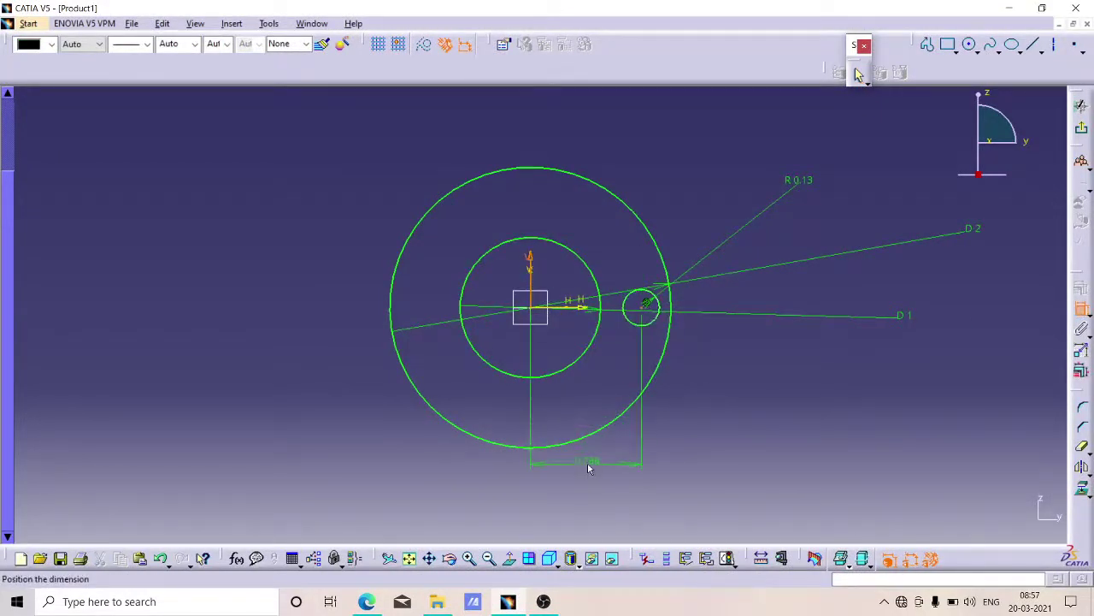
click(591, 466)
double_click(594, 467)
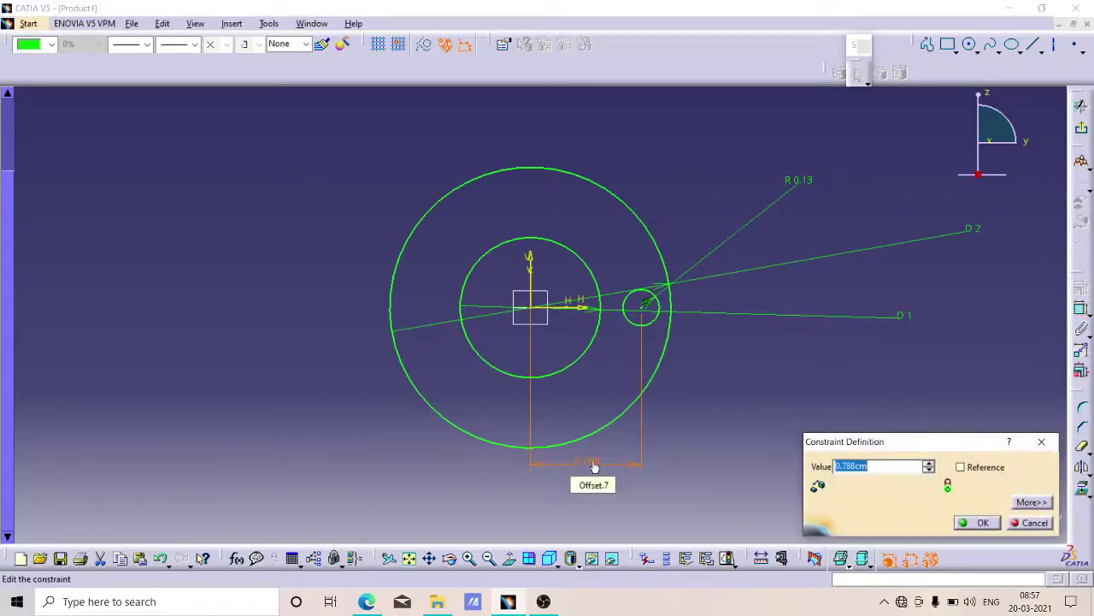
text(0)
text(.825)
key(Return)
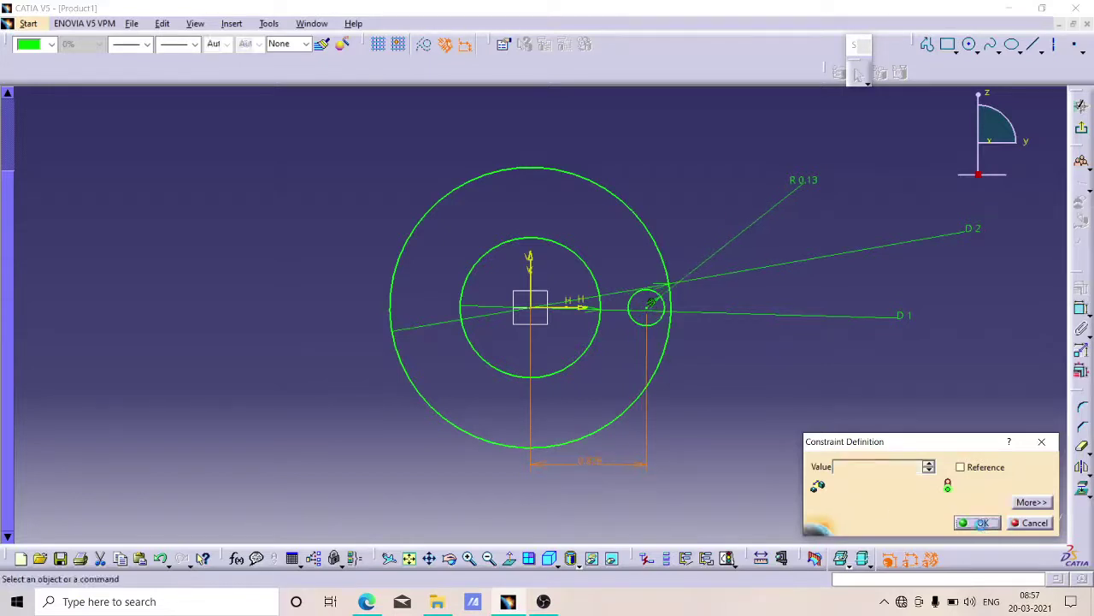
click(854, 406)
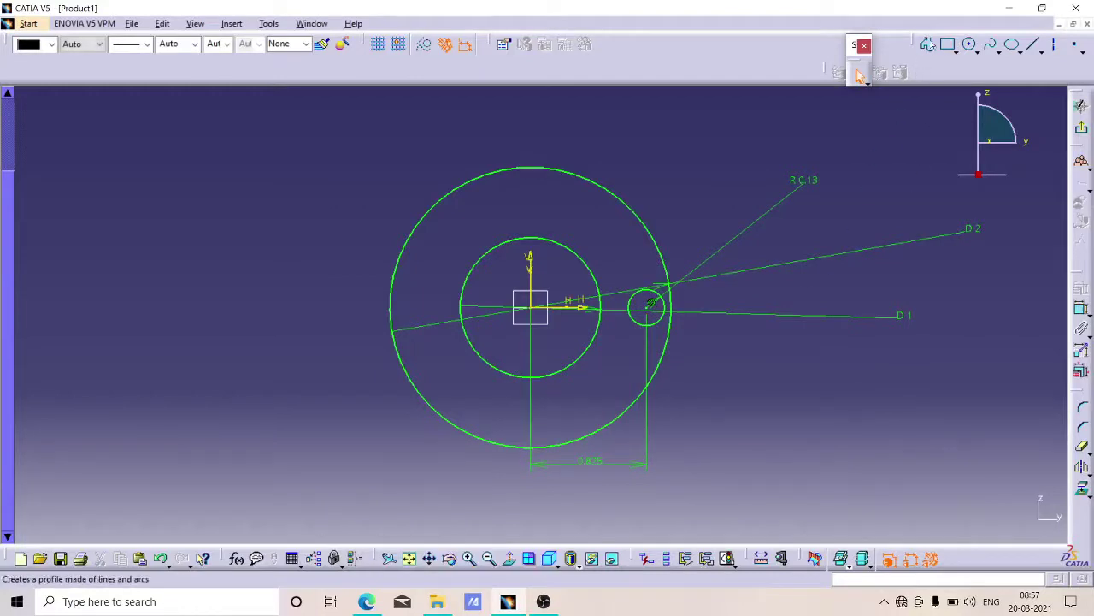
- Sketch a horizontal line about 0.17 cm long from the top of the small circle to the outer circle
click(928, 44)
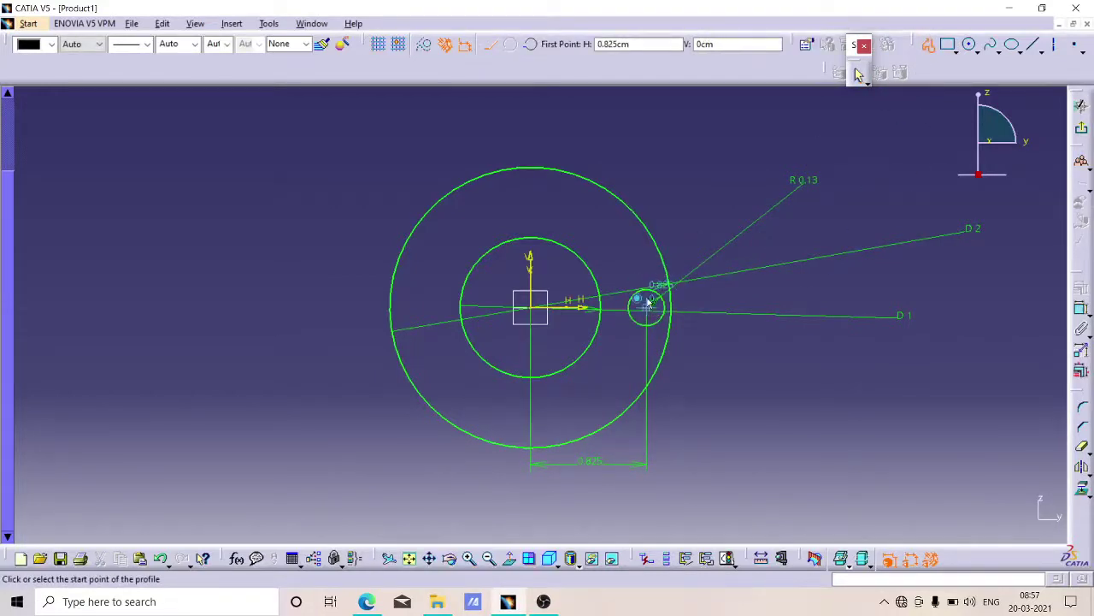
click(653, 293)
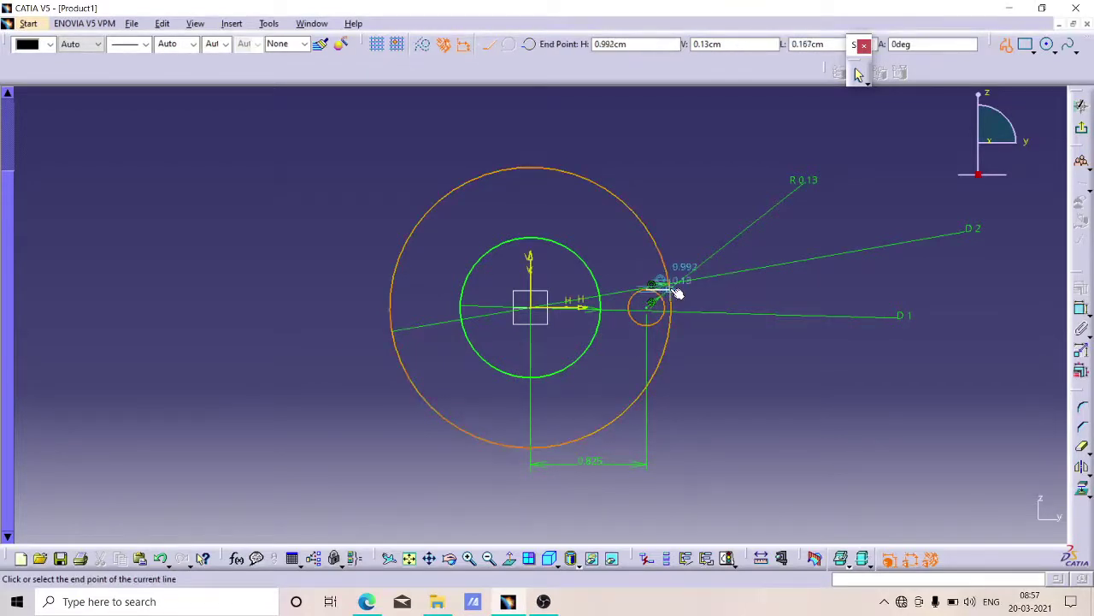
click(676, 291)
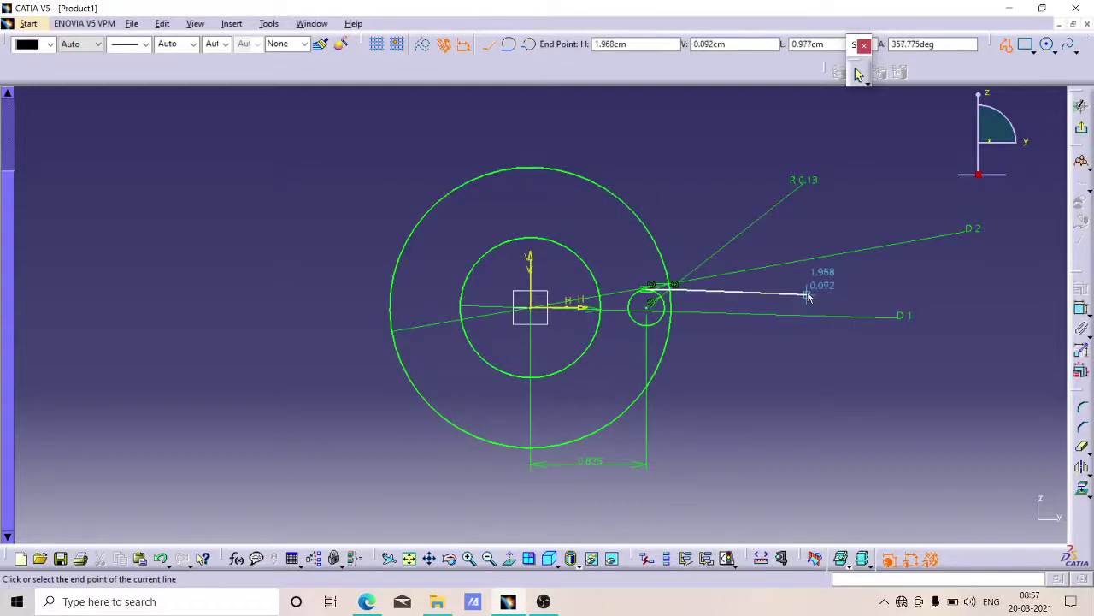
key(Escape)
- Mirror the short horizontal notch line about the horizontal axis
mouse_move(805, 298)
ctrl+middle_down()
mouse_move(723, 310)
mouse_move(730, 300)
ctrl+middle_up()
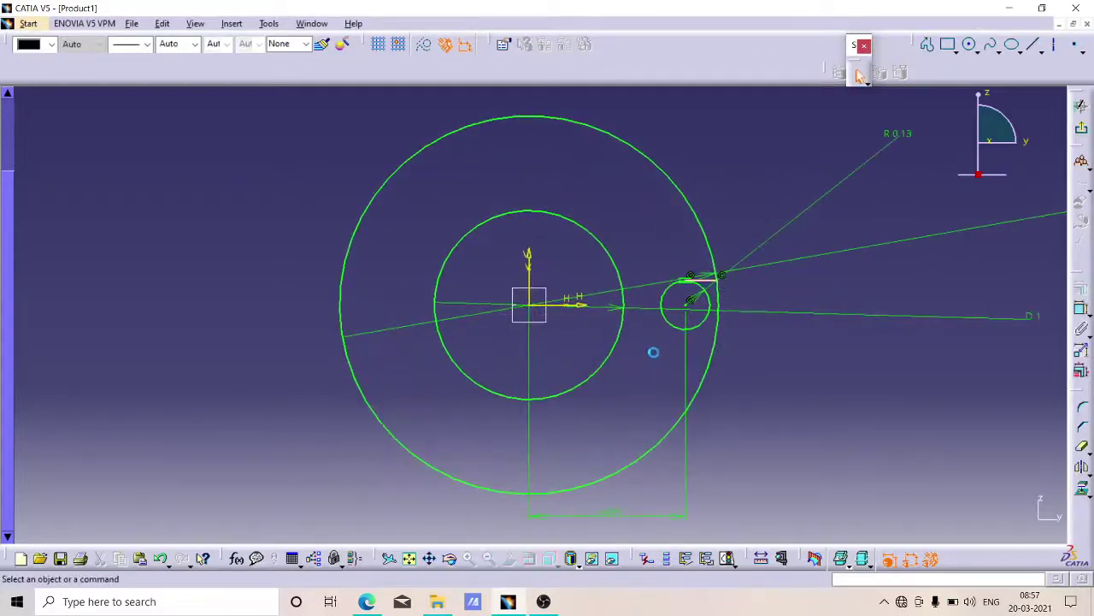
middle_drag(653, 349, 563, 343)
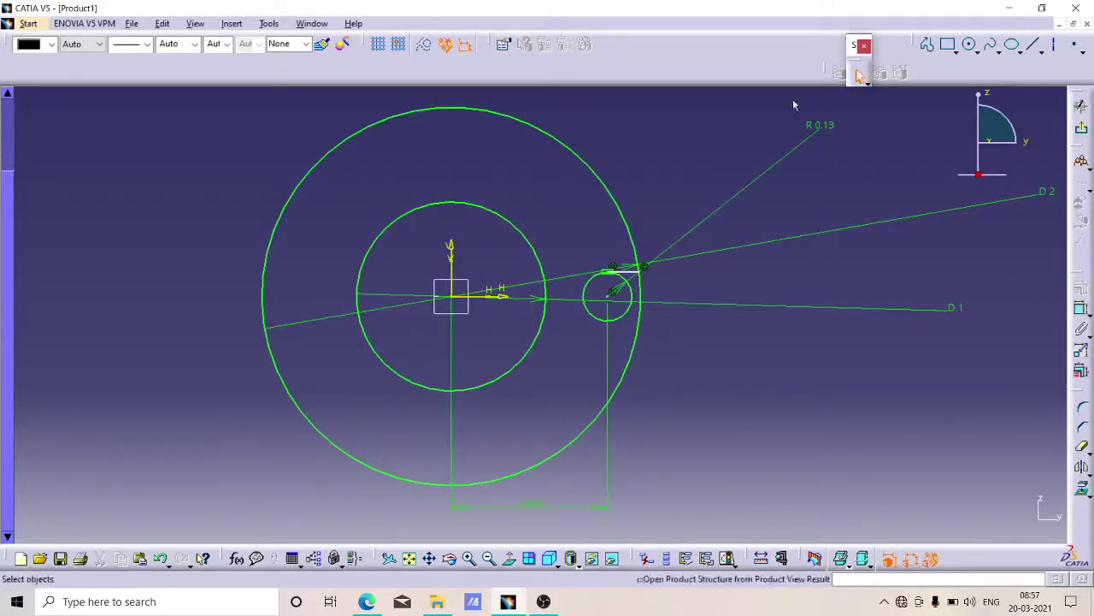
click(630, 273)
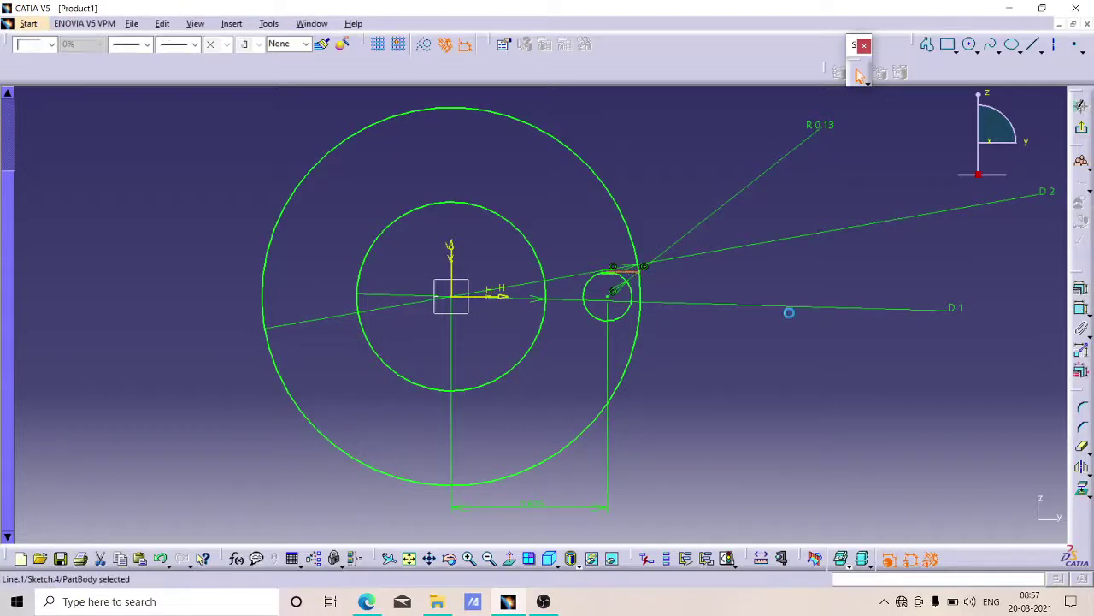
click(1082, 467)
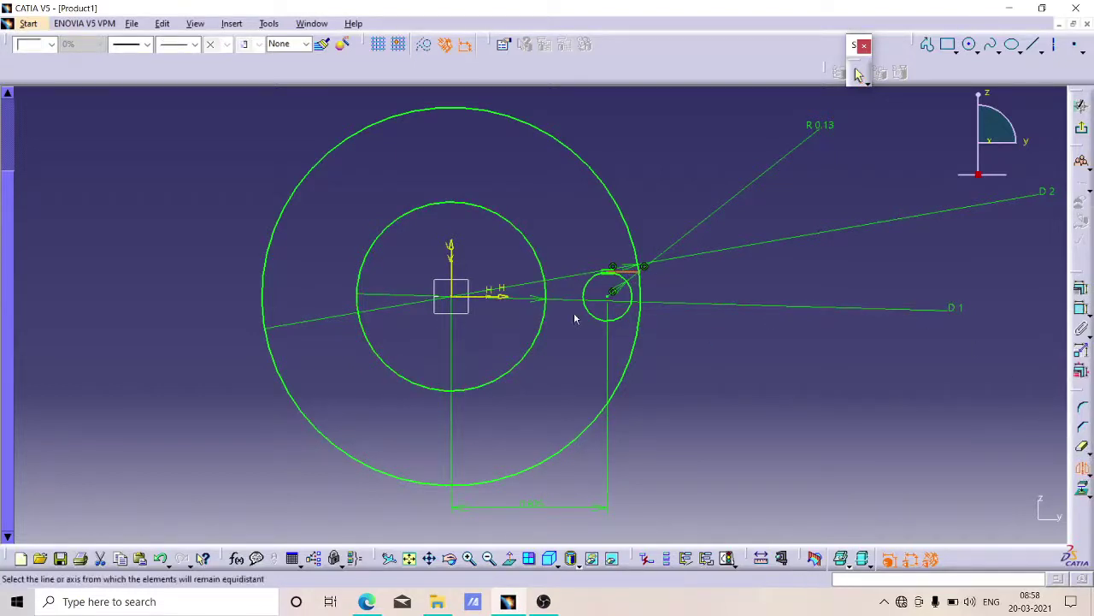
click(509, 296)
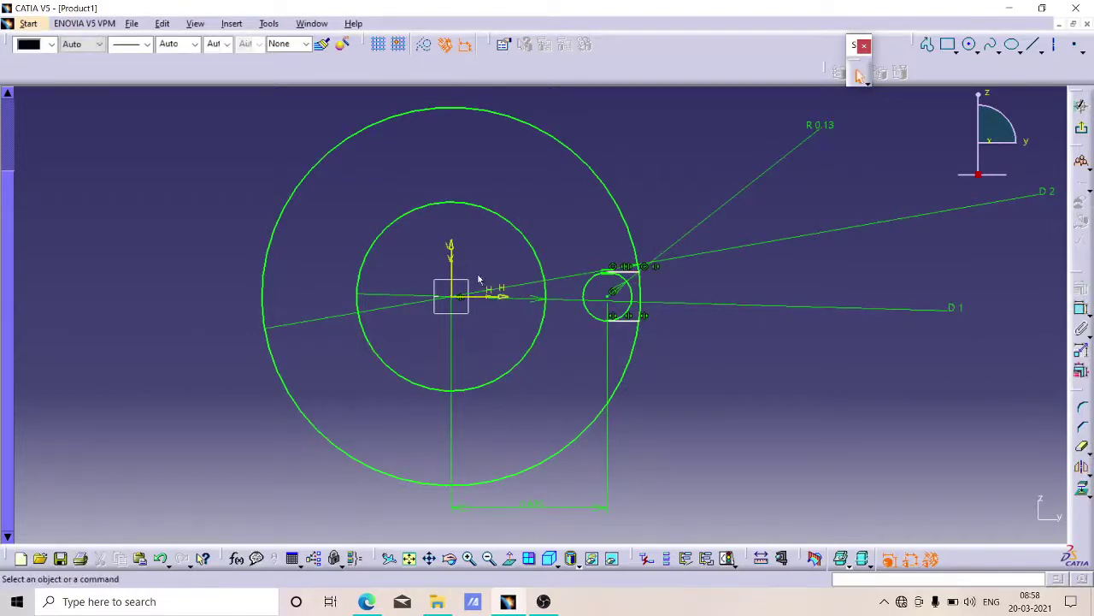
- Trim away the small circle's outer half and the outer circle's arc between the two notch lines with Quick Trim
ctrl+middle_drag(794, 272, 505, 306)
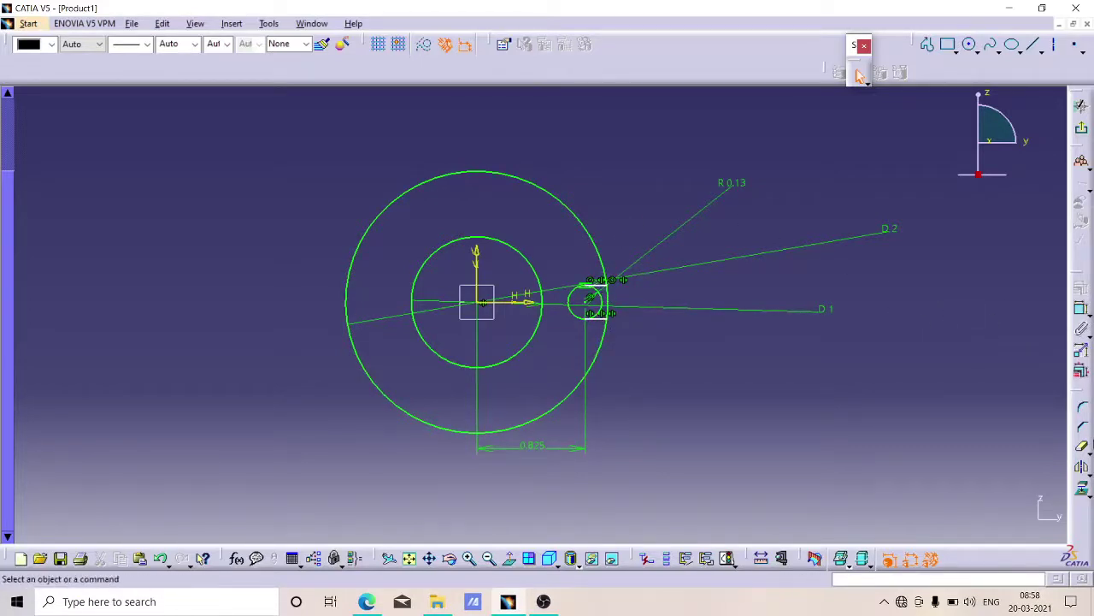
click(1084, 451)
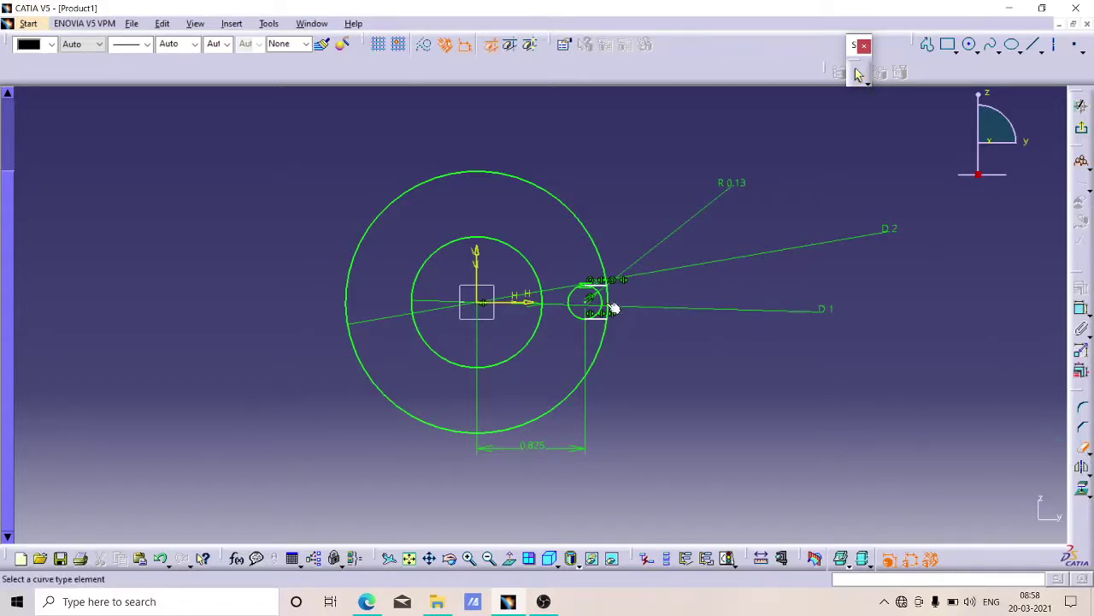
click(607, 304)
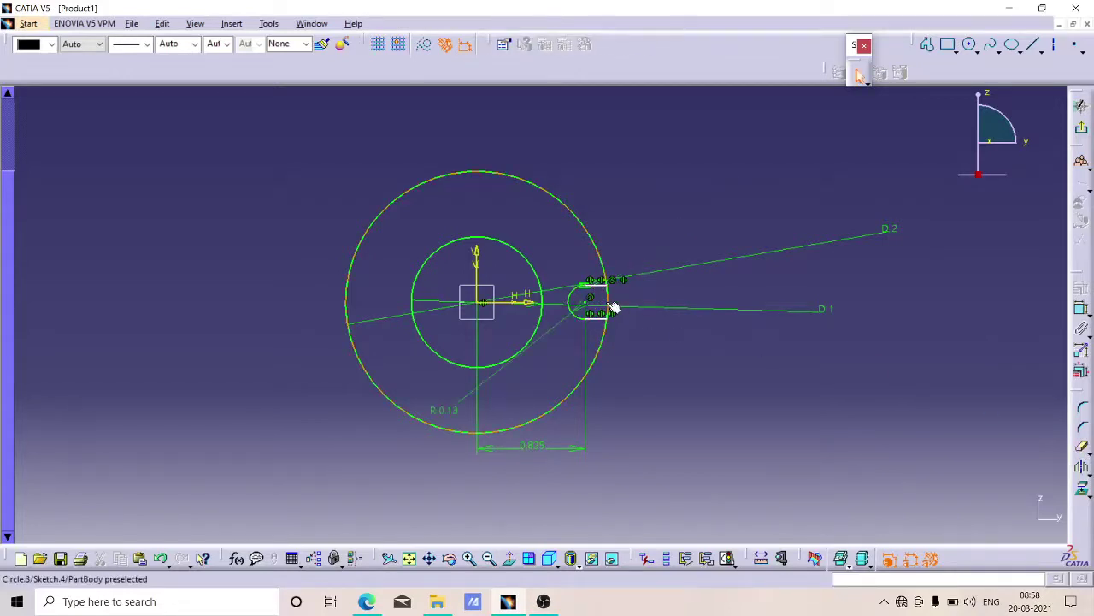
click(611, 306)
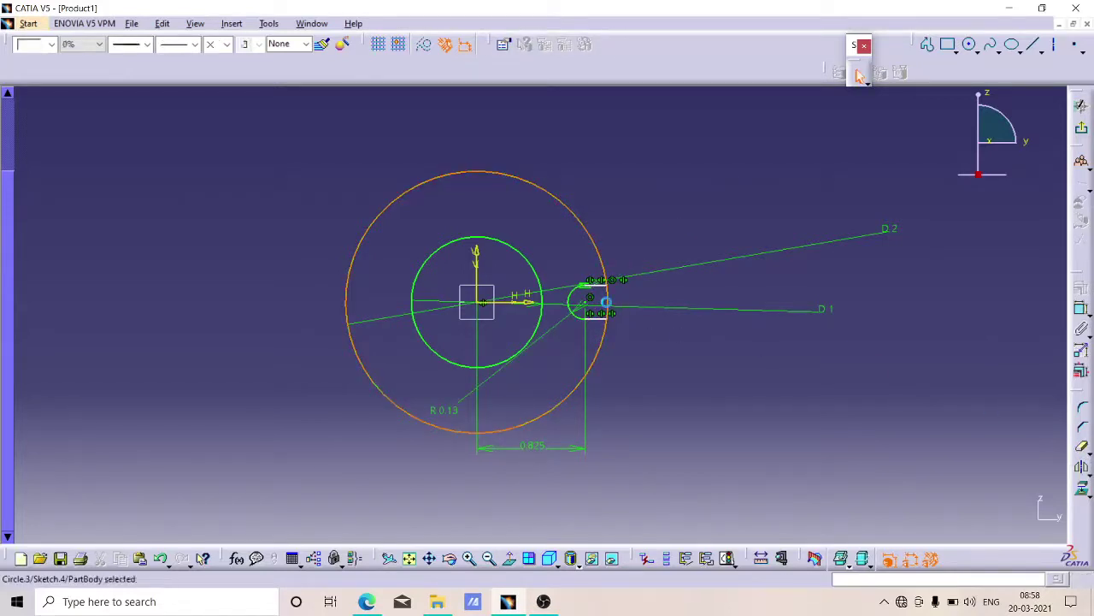
click(1081, 447)
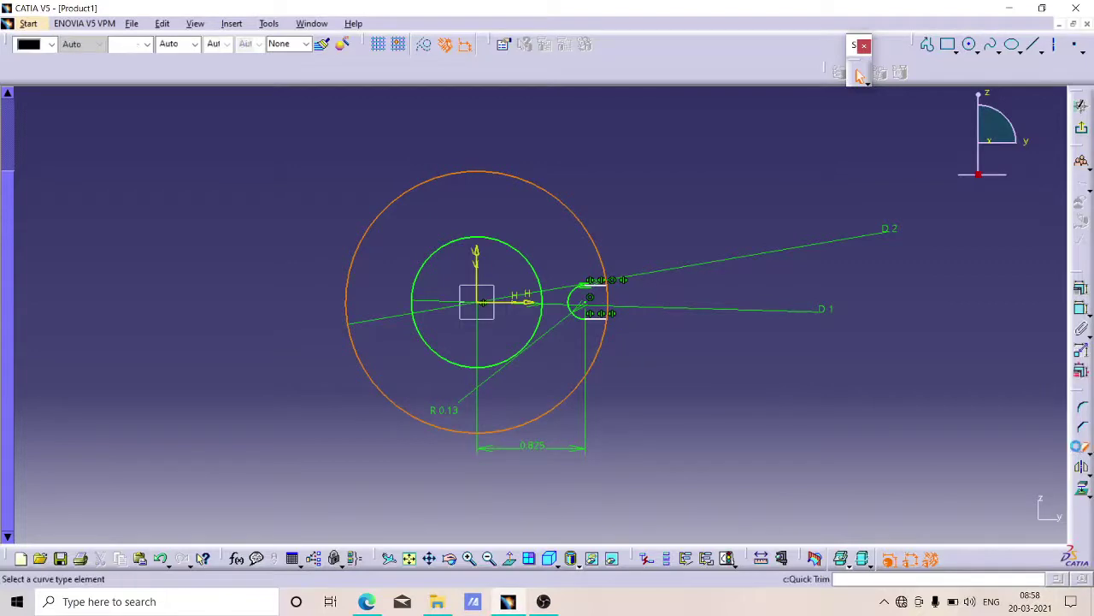
click(609, 300)
- Mirror the notch's two lines and its arc about the vertical axis
middle_drag(774, 336, 775, 317)
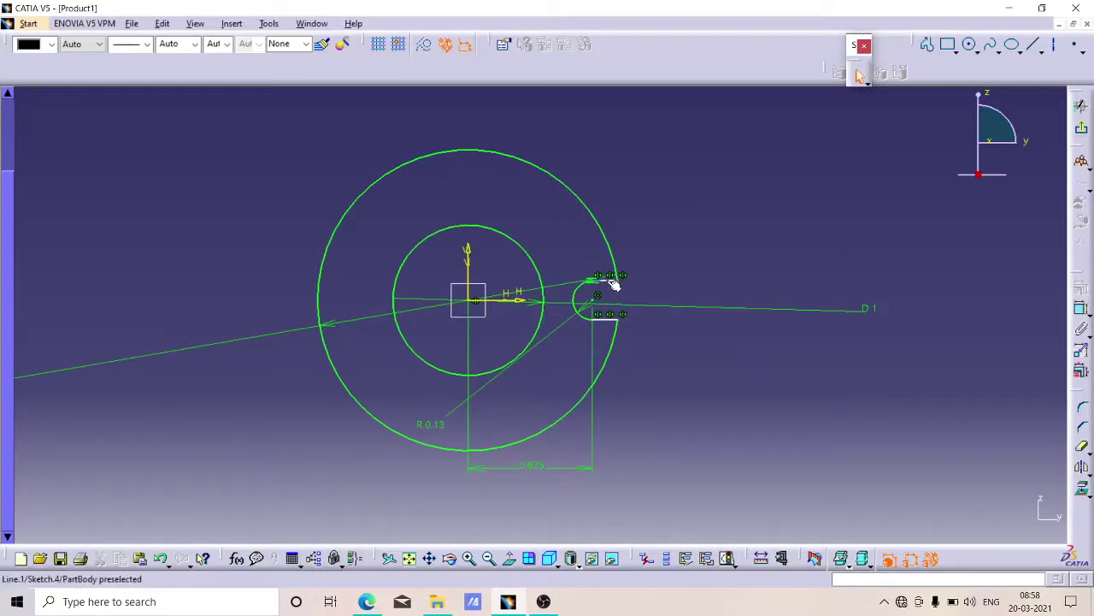
click(614, 285)
ctrl+click(576, 298)
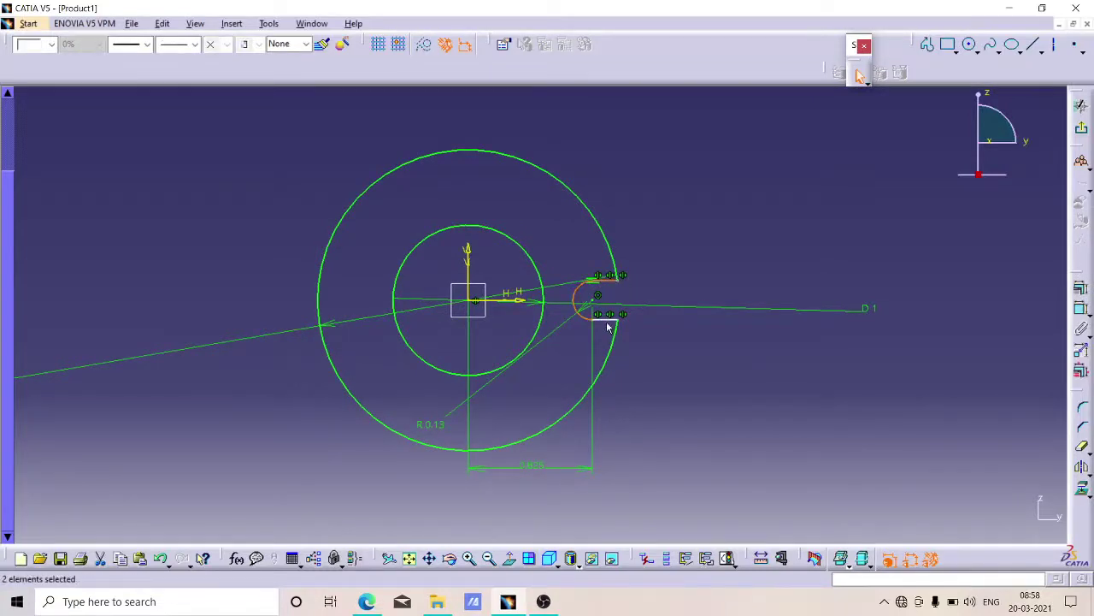
click(1083, 469)
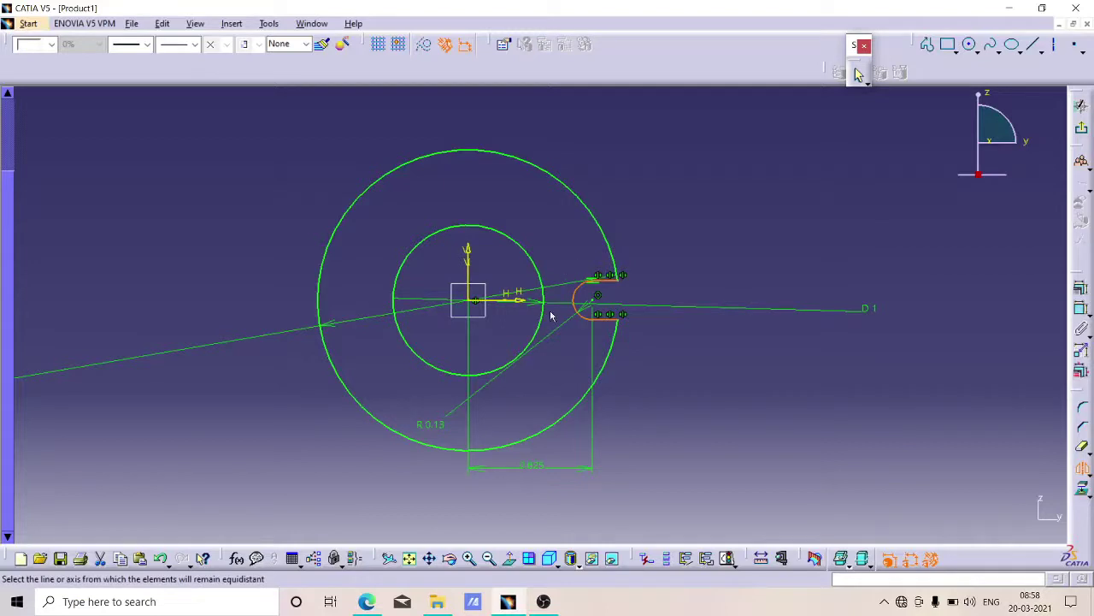
click(470, 262)
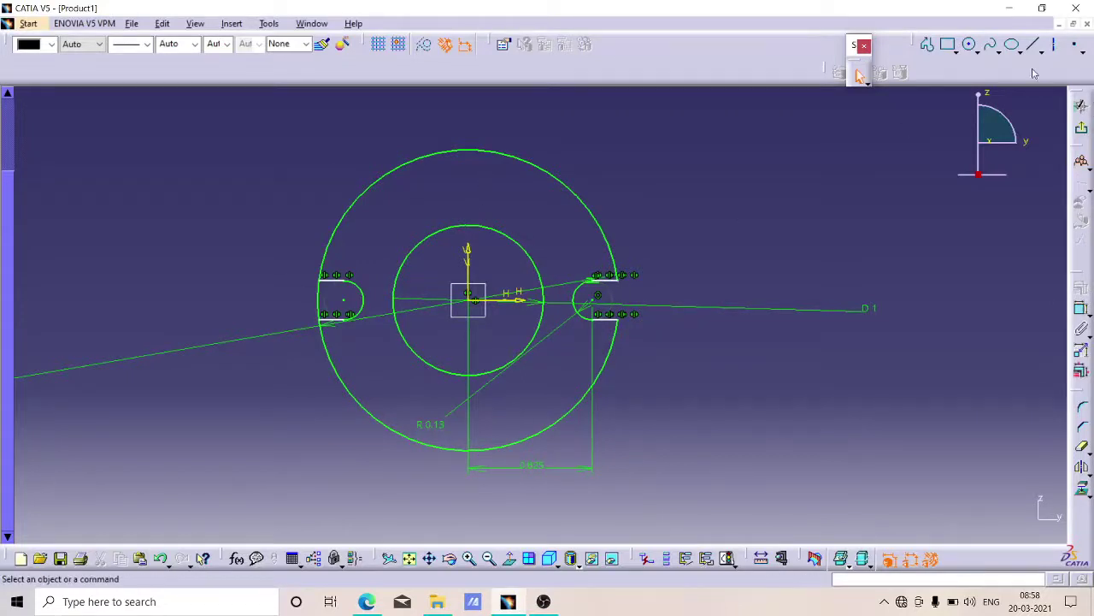
- Sketch a circle about 0.12 cm in radius on the vertical axis below the centre, between the inner and outer circles
click(1011, 44)
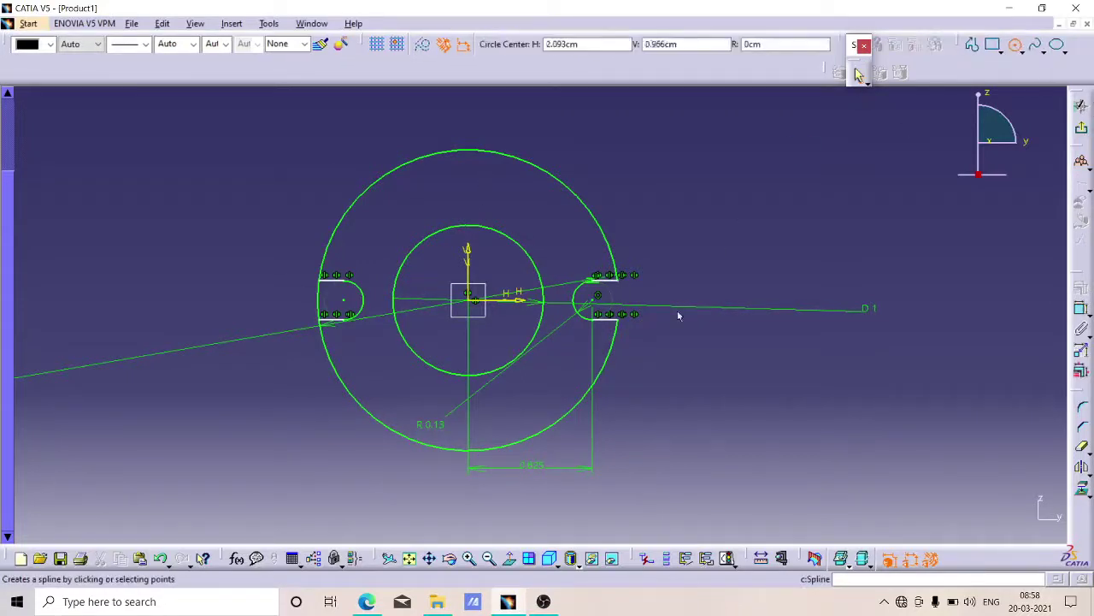
click(472, 414)
click(481, 403)
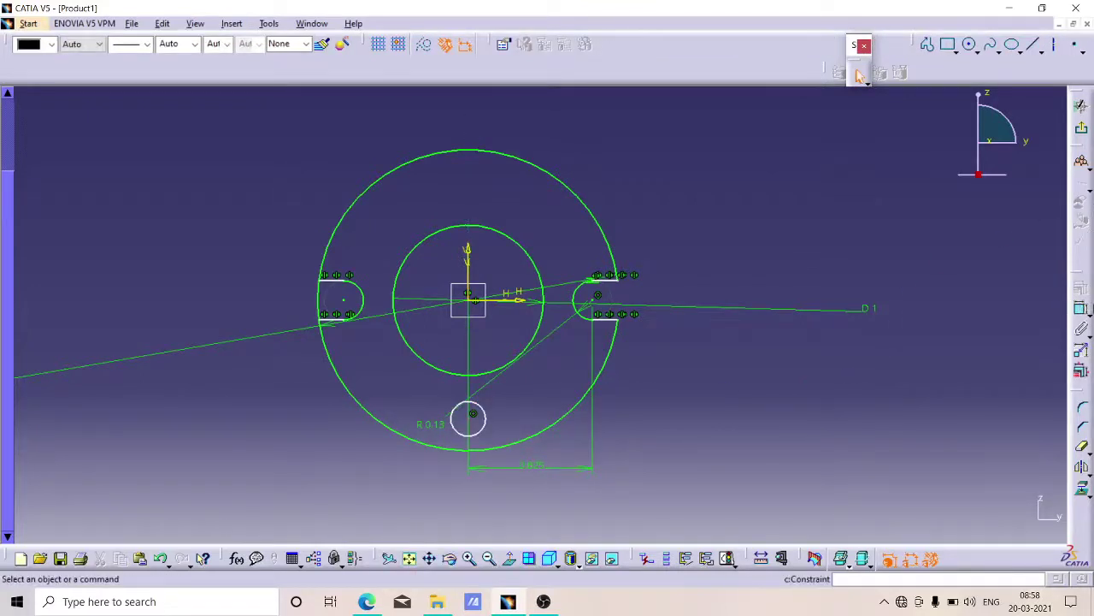
- Dimension the lower small circle's radius and set it to 0.13 cm
click(1083, 313)
click(1059, 319)
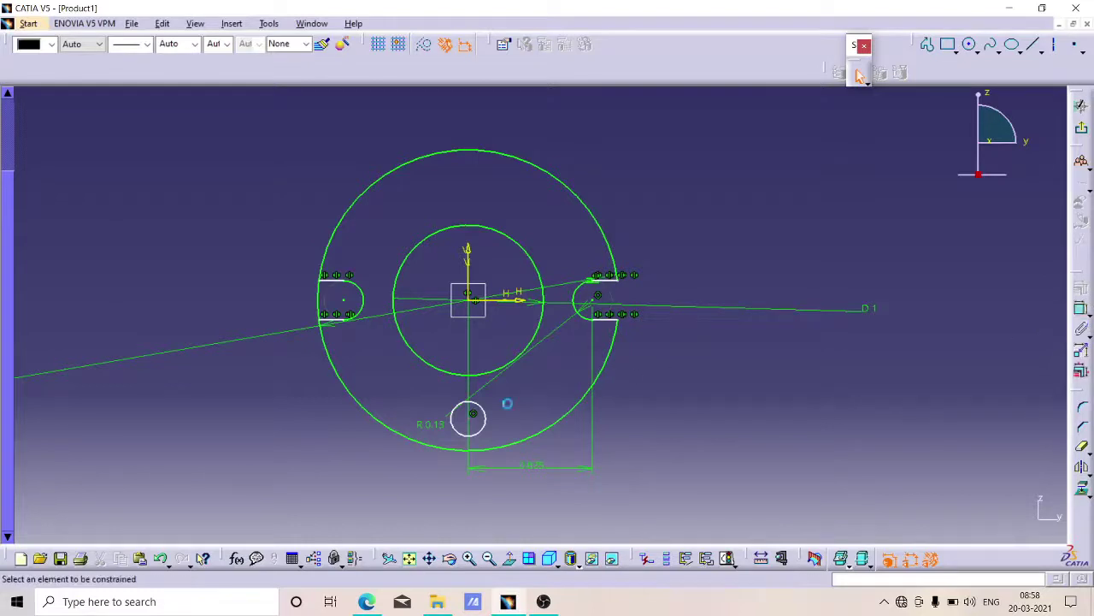
click(476, 409)
click(692, 400)
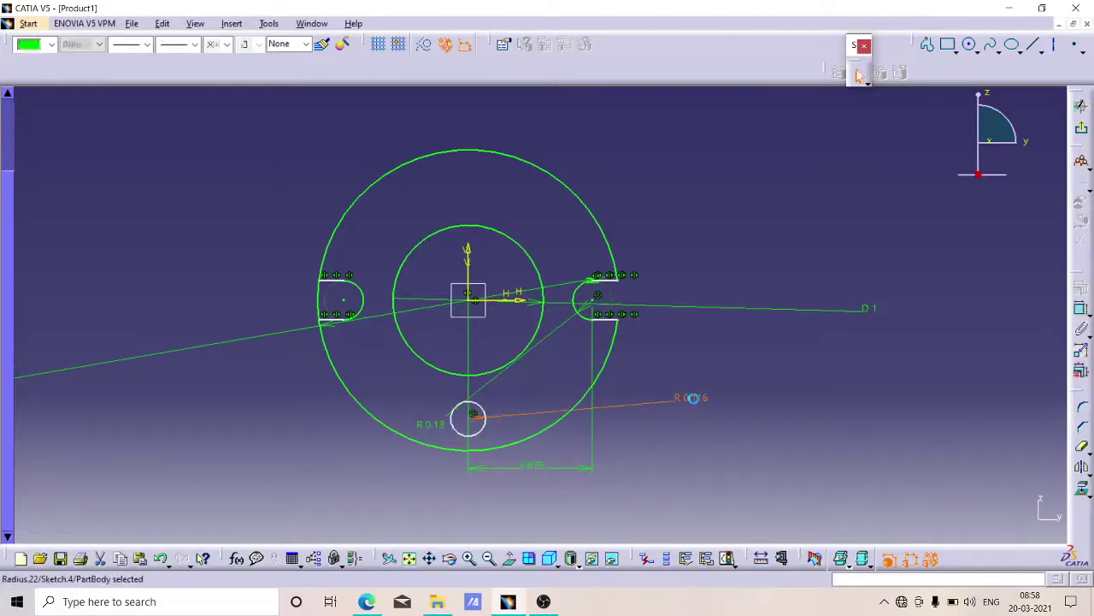
double_click(693, 400)
text(0.13)
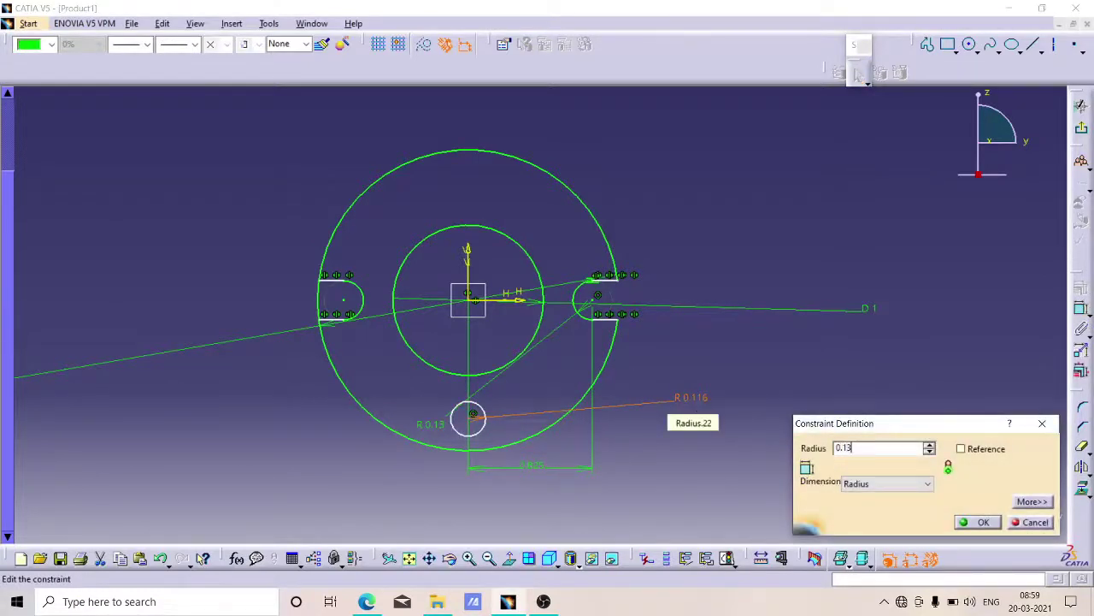
key(Return)
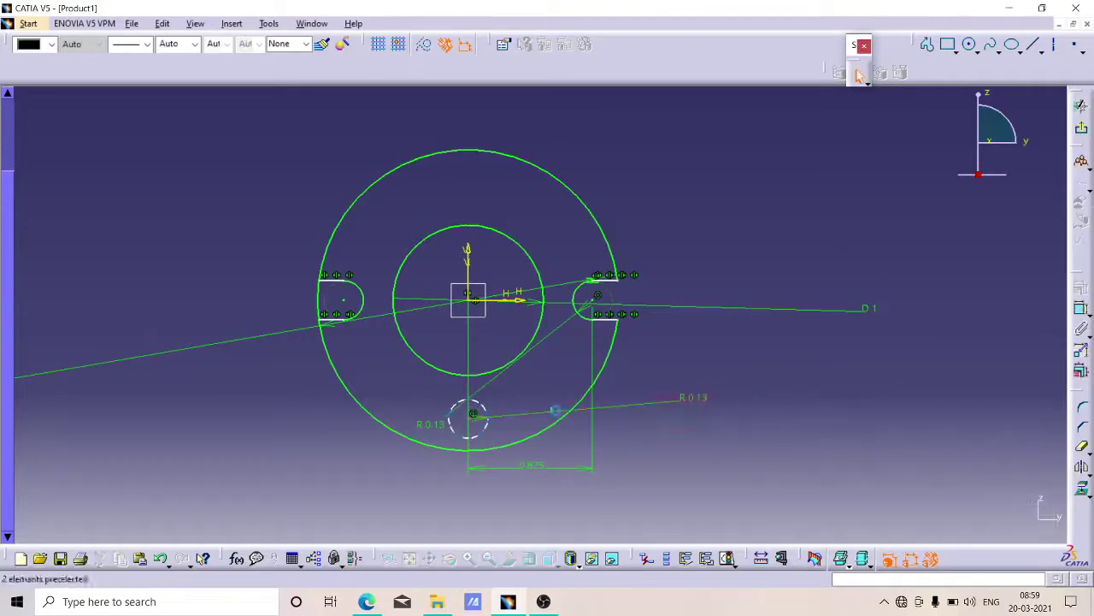
- Dimension the distance from the horizontal axis to the lower small circle's centre and set it to 0.825 cm
click(860, 76)
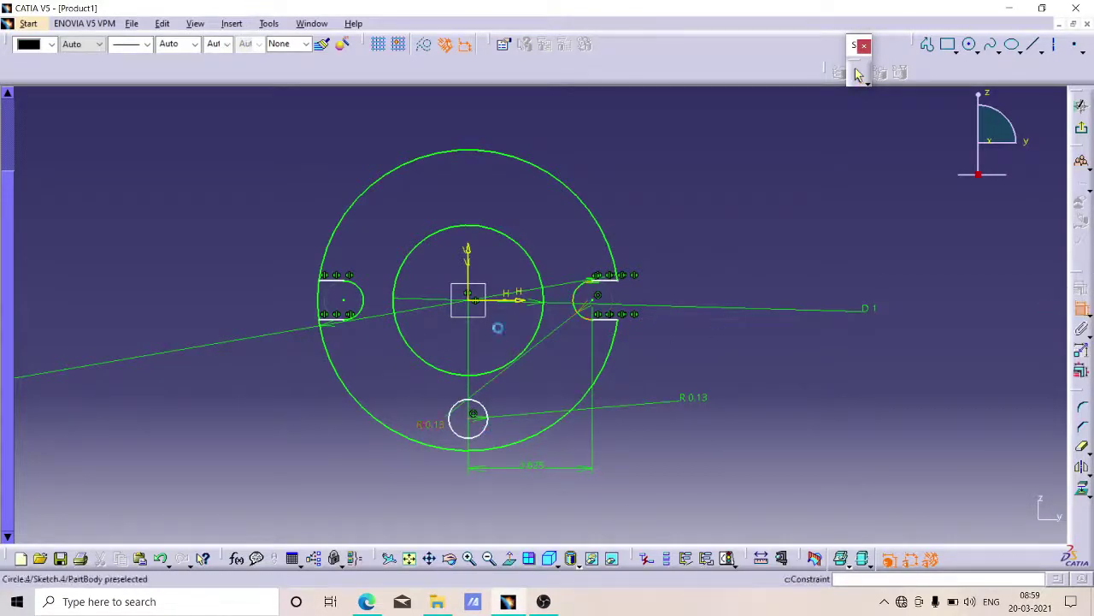
click(511, 301)
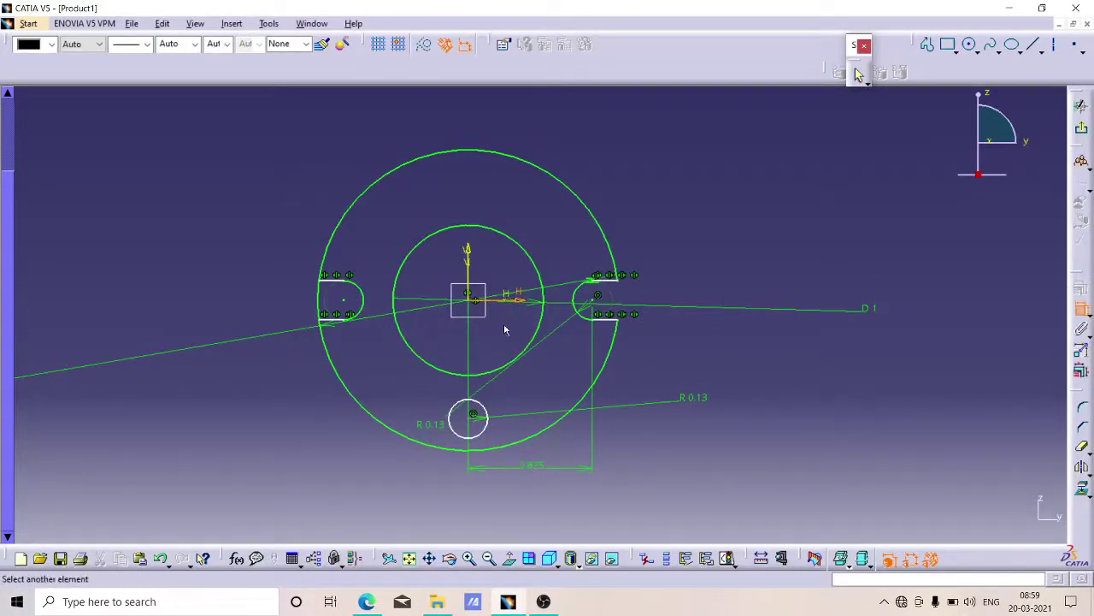
click(474, 417)
click(701, 345)
double_click(701, 345)
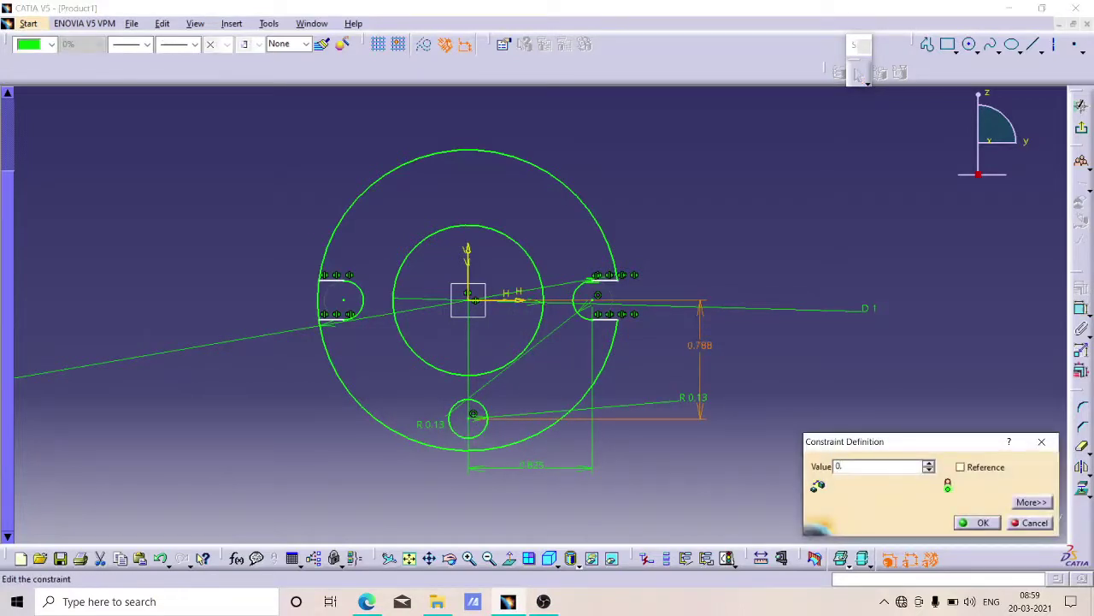
key(Return)
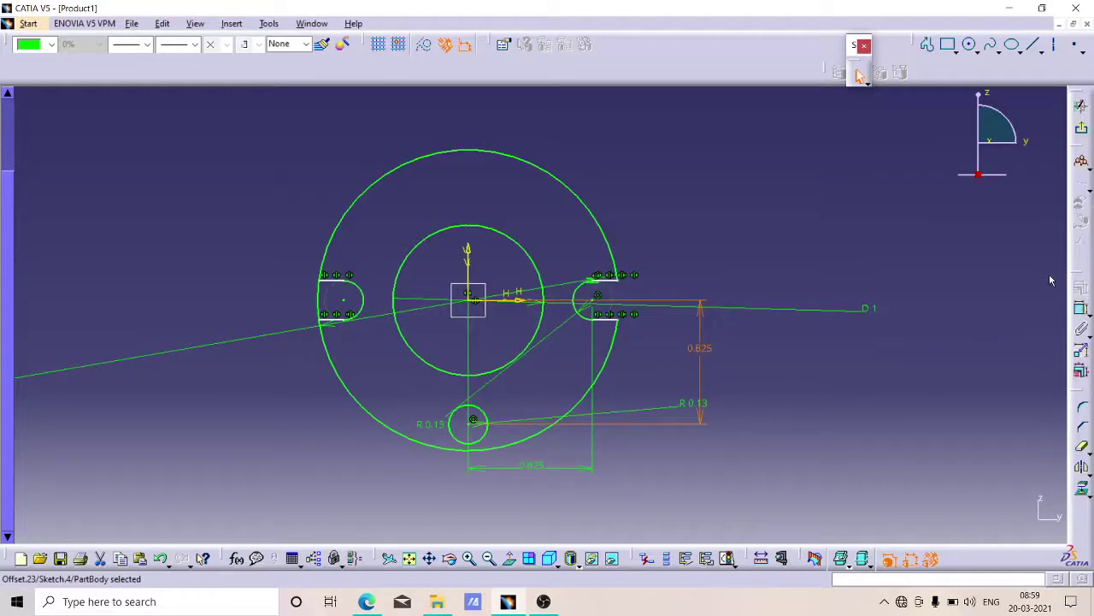
- Sketch two vertical lines about 0.167 cm long from the lower small circle's left and right sides down to the outer circle
click(927, 49)
click(452, 425)
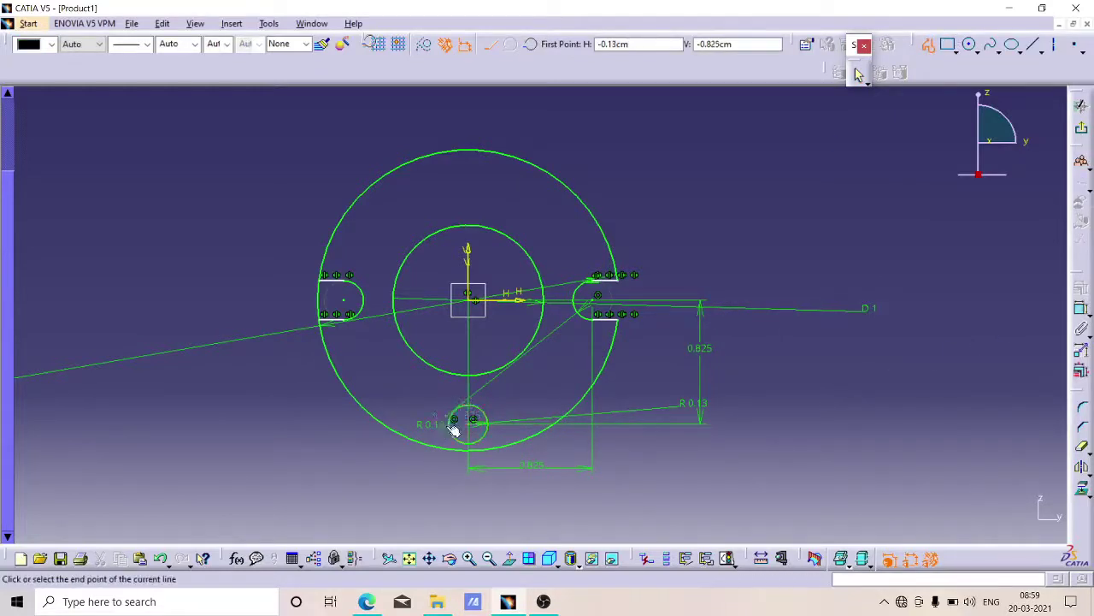
click(453, 445)
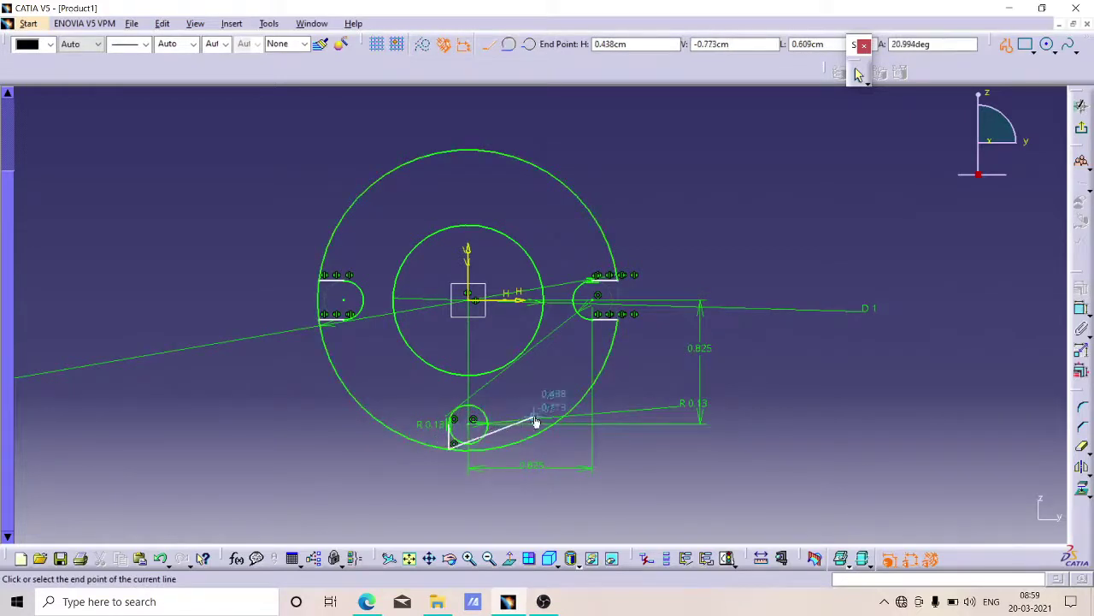
key(Escape)
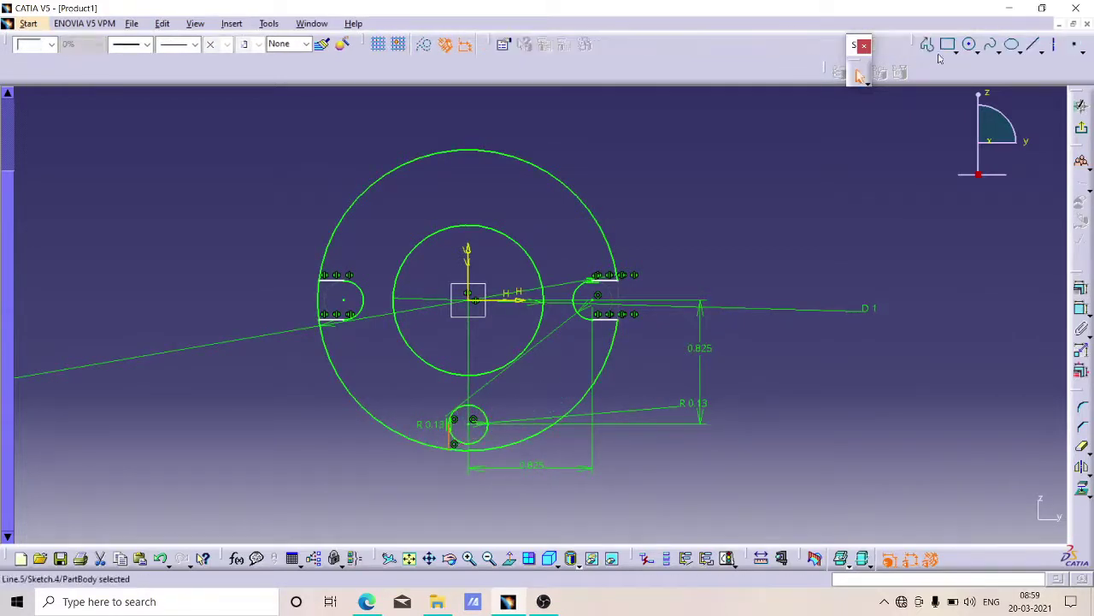
click(928, 44)
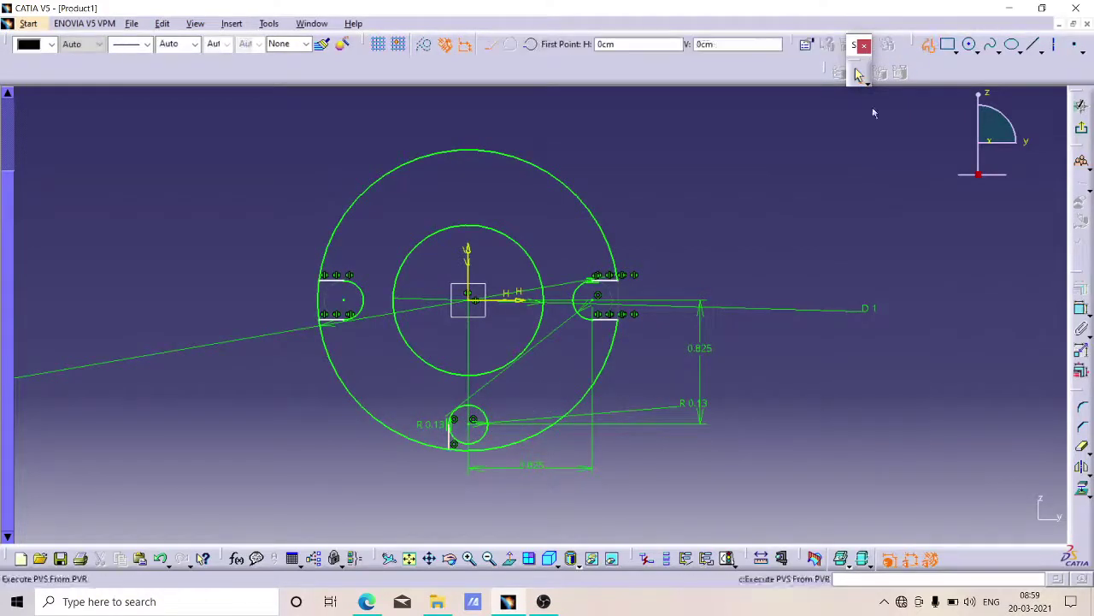
click(492, 424)
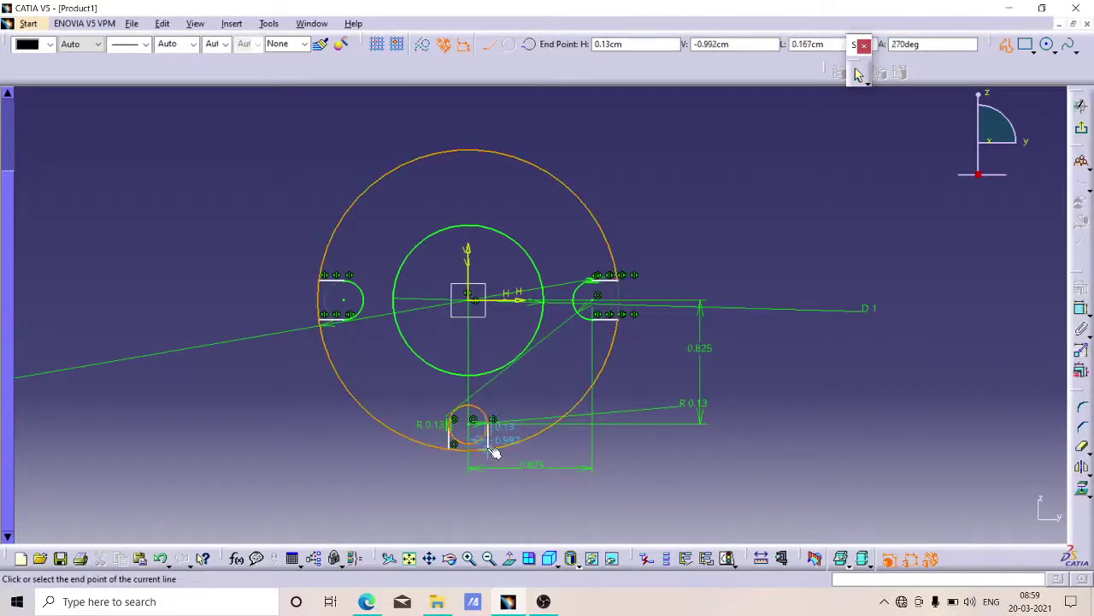
key(Escape)
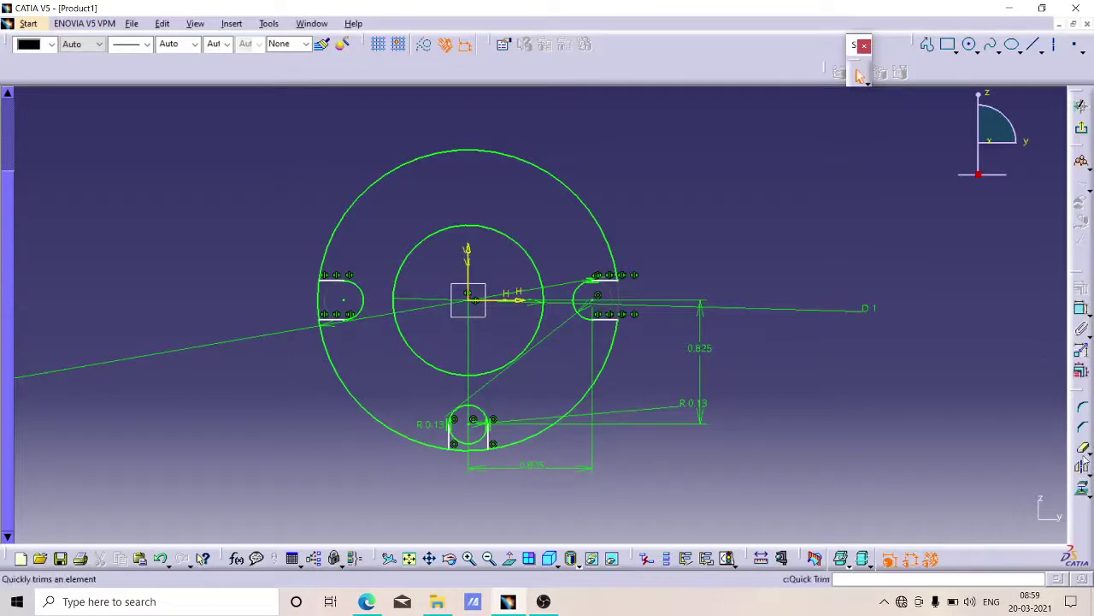
- Trim away the lower small circle's bottom half and the outer circle's segment between the two vertical lines
click(1081, 447)
click(471, 445)
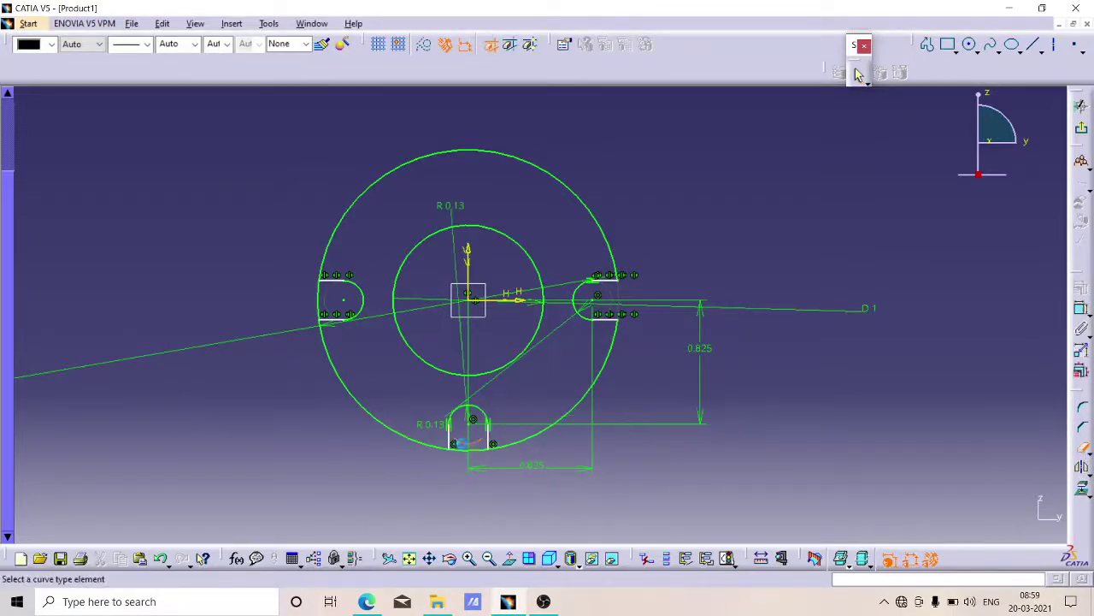
click(466, 453)
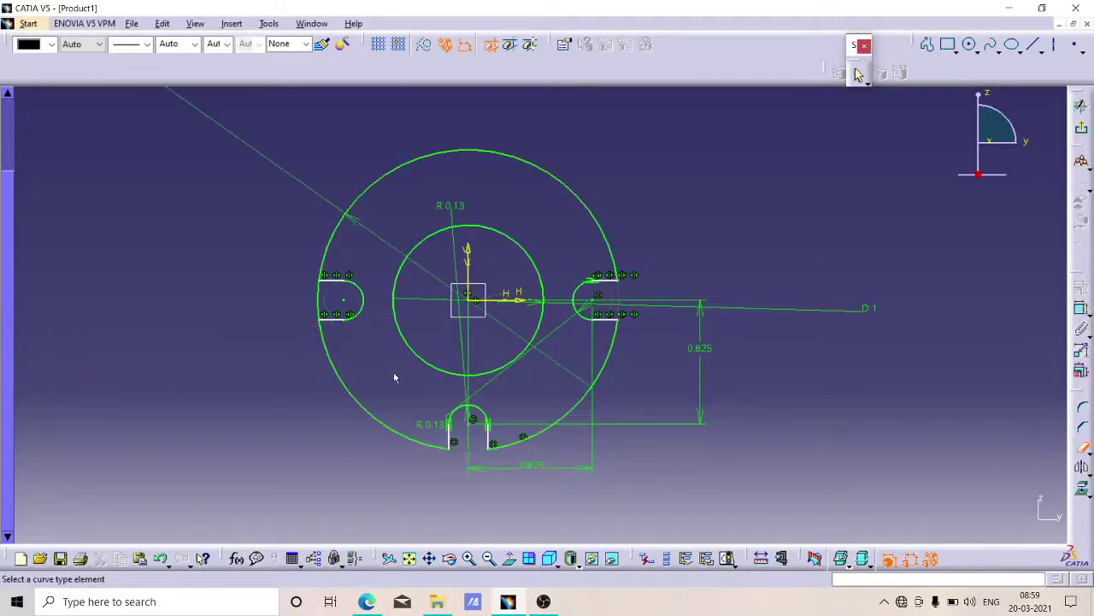
click(1081, 447)
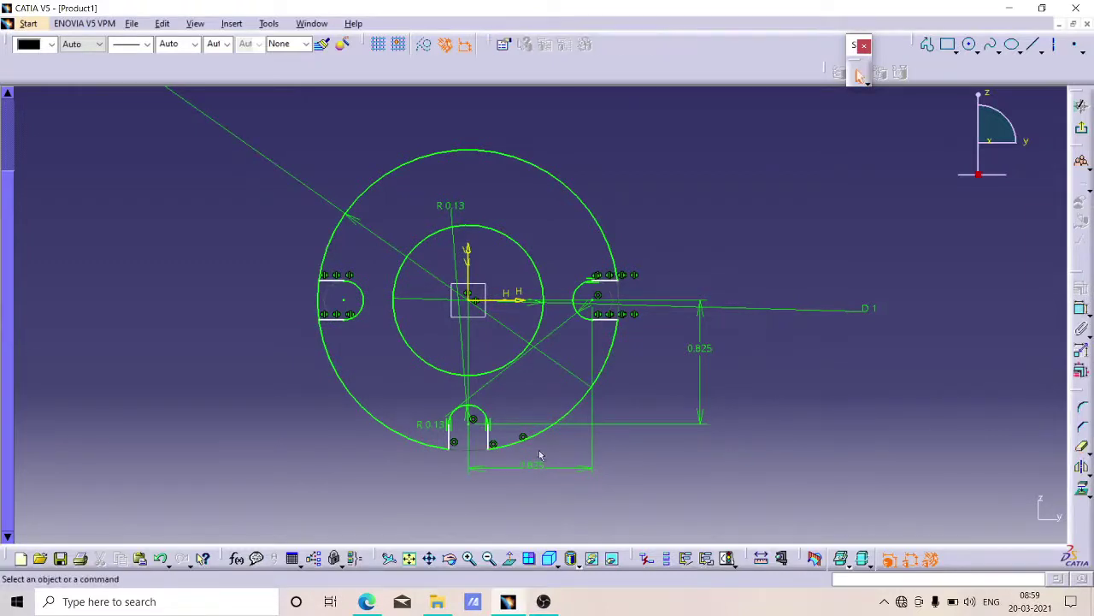
- Mirror the lower notch's two lines and arc about the horizontal axis
click(453, 438)
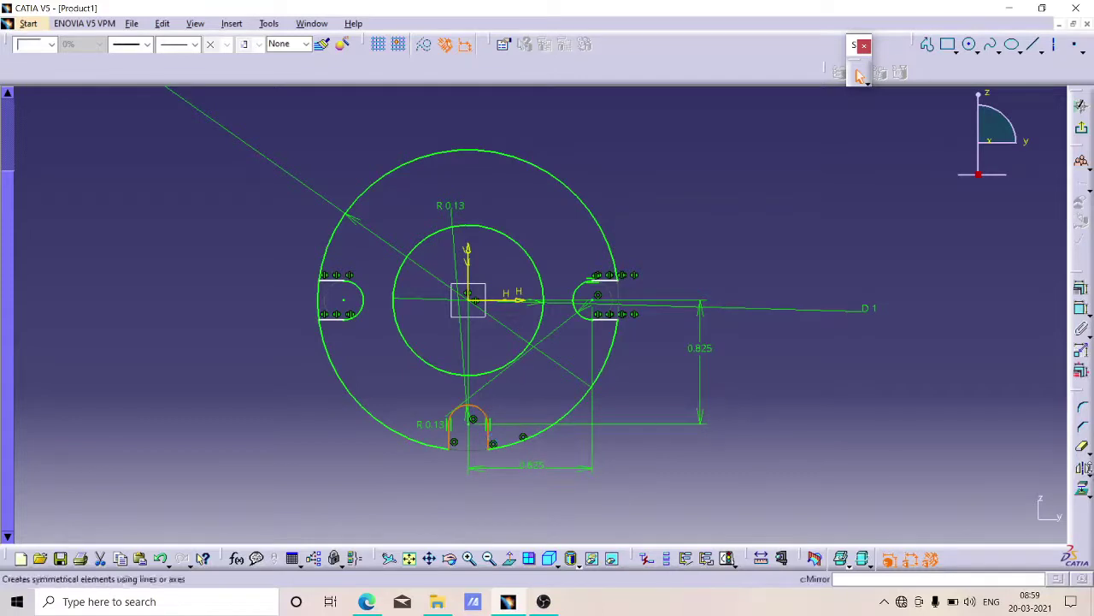
click(1081, 447)
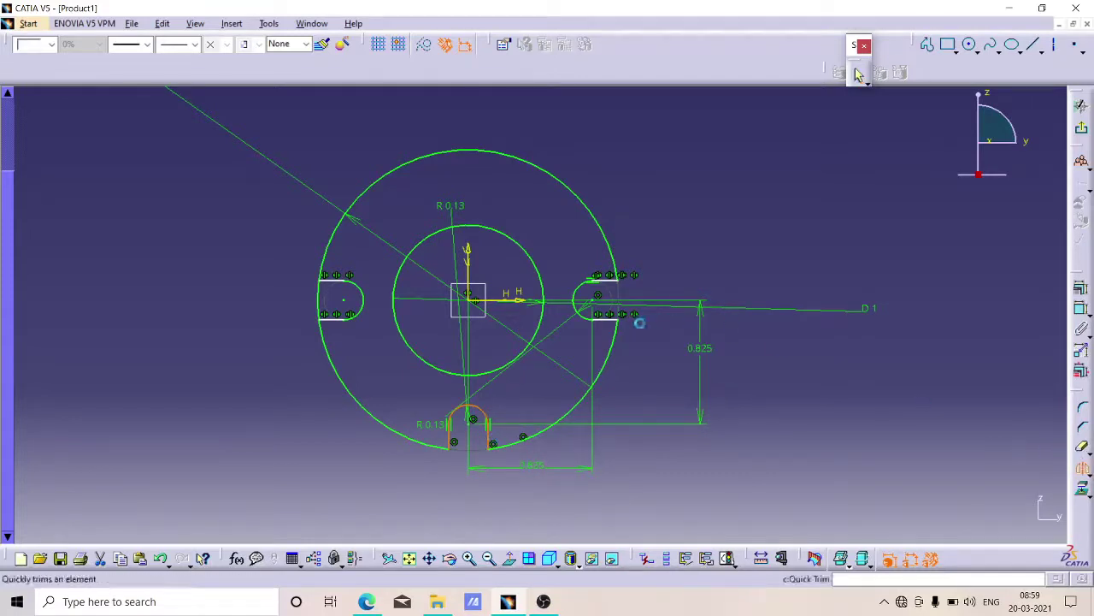
click(515, 300)
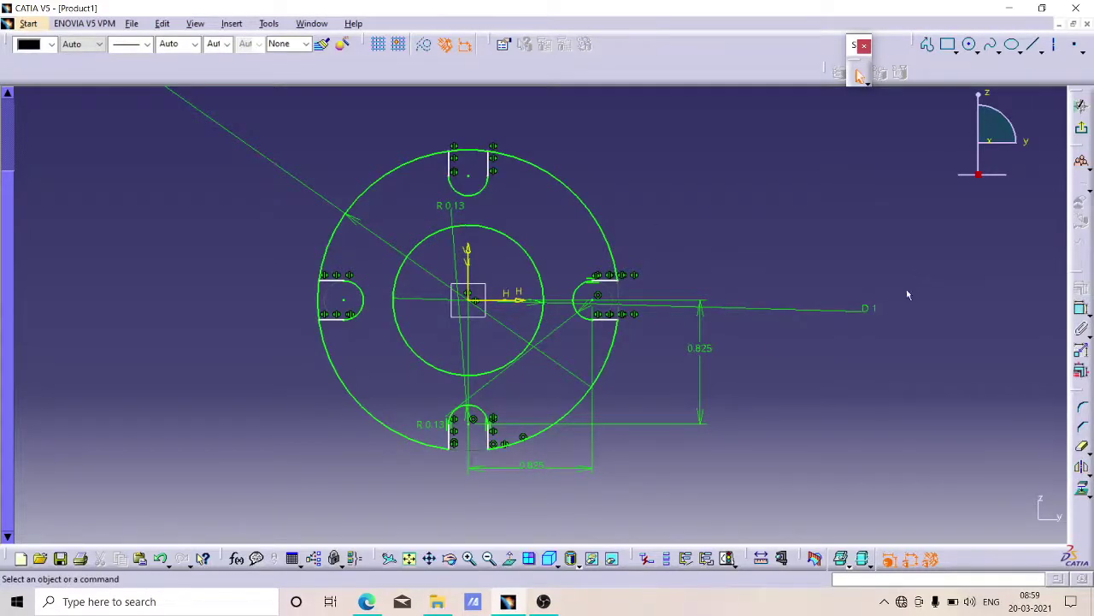
- Trim the outer circle's segments across the openings of the upper and left notches
click(1081, 448)
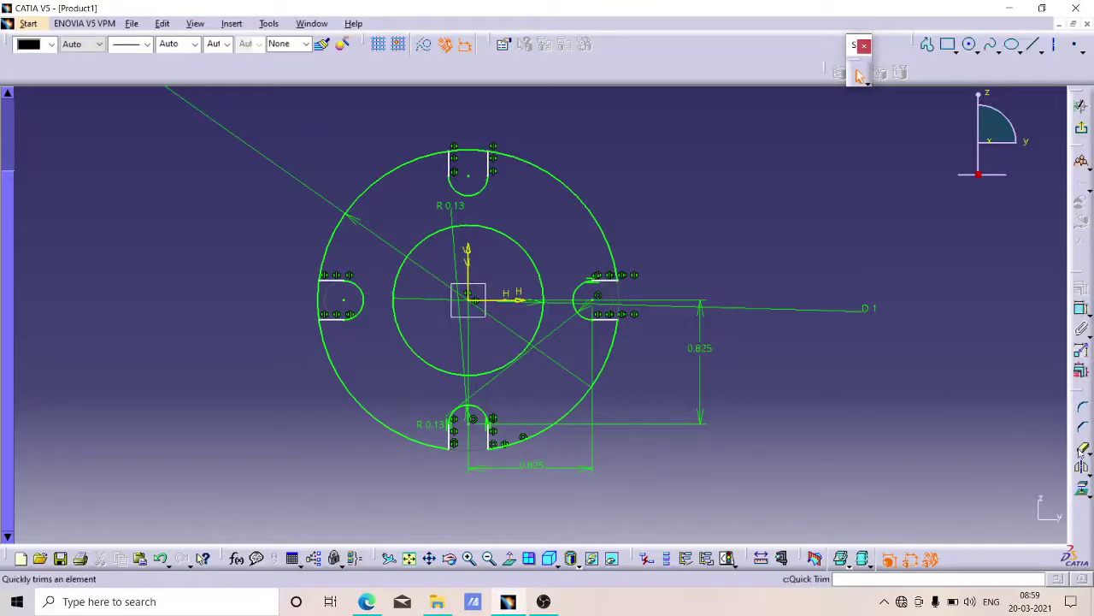
click(473, 150)
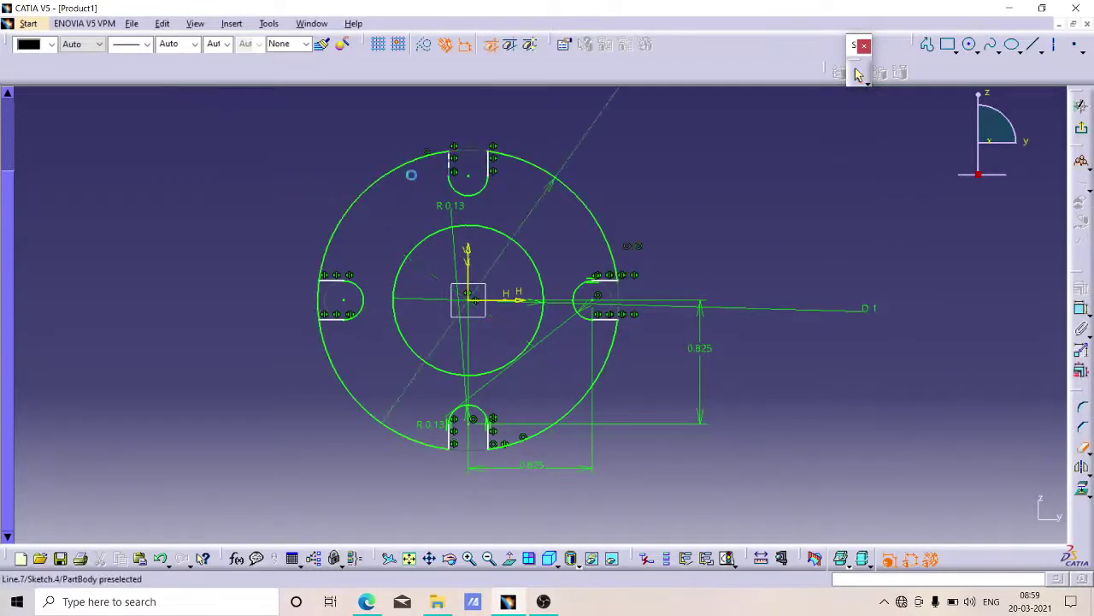
click(319, 299)
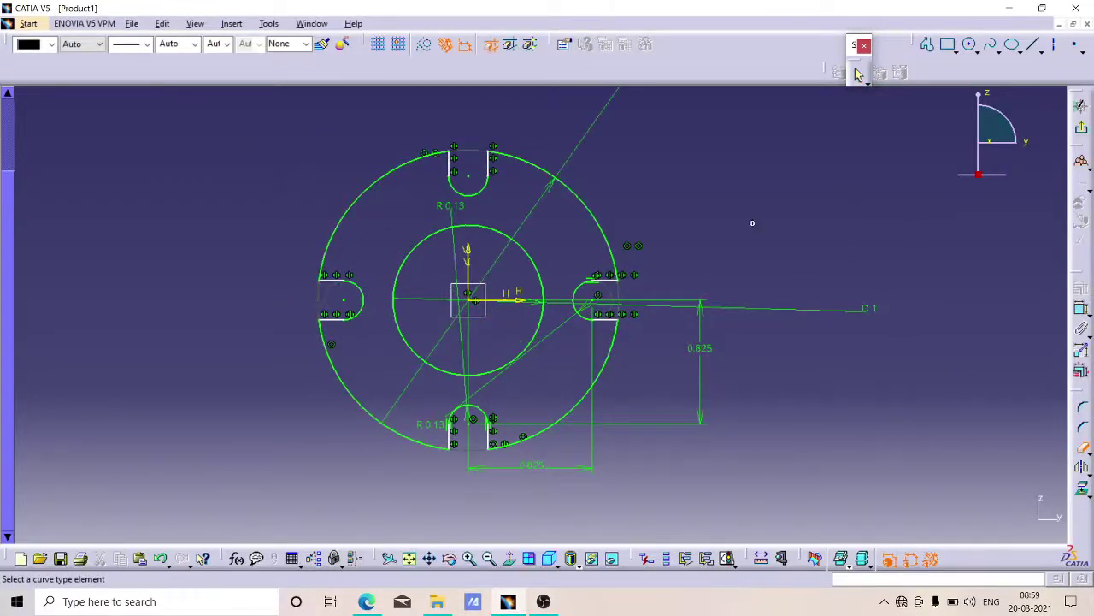
- Check the disk's dimensions and thickness in the Fixture Assembly PDF drawing, and return to the sketch
middle_drag(753, 223, 693, 371)
click(522, 610)
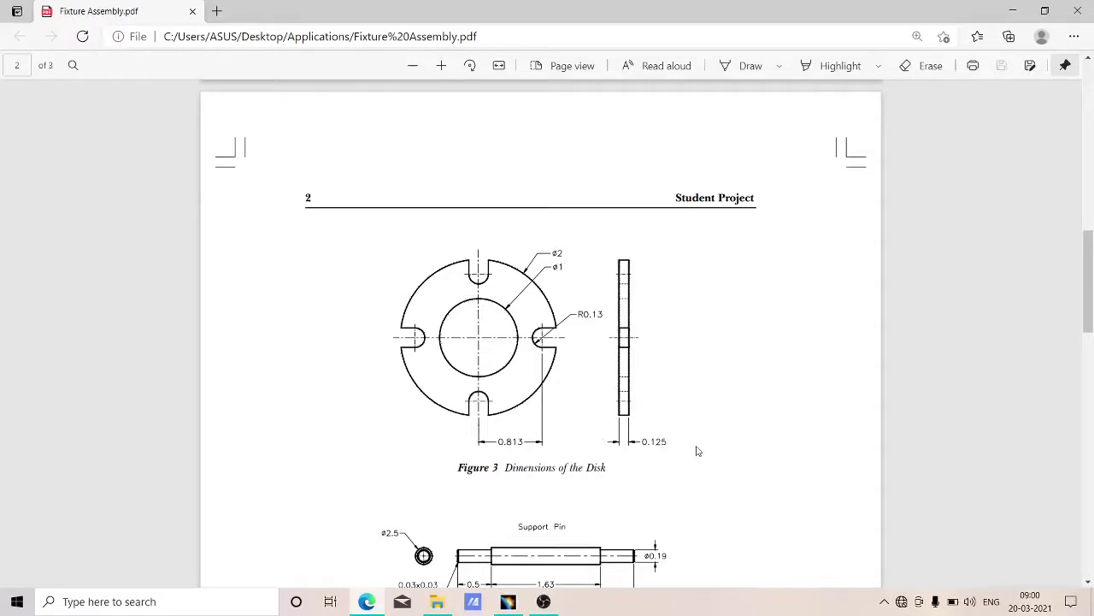
click(540, 601)
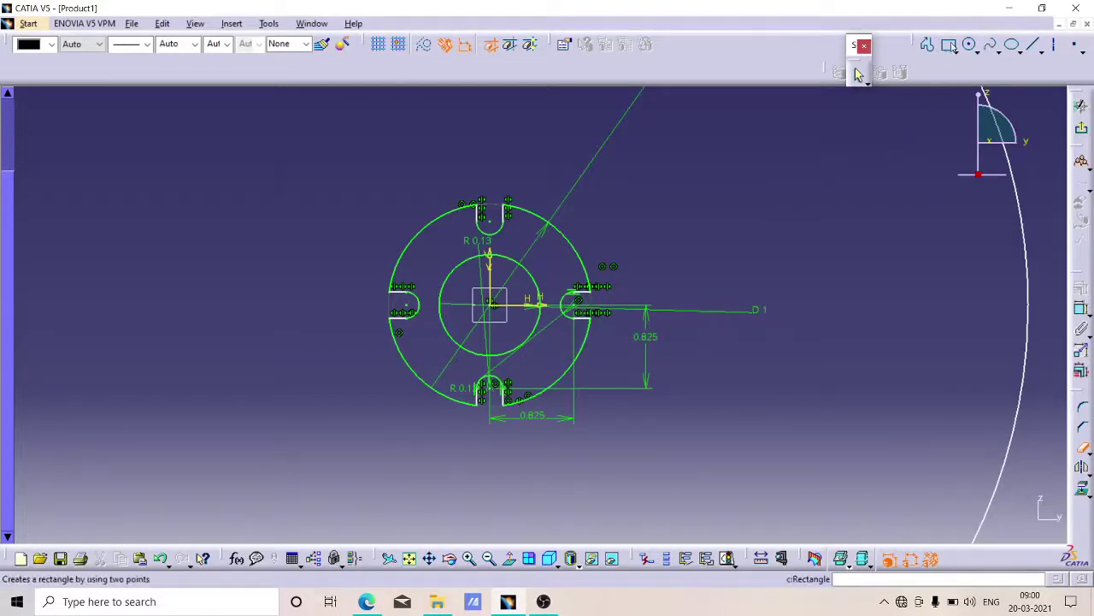
- Remove the large stray circle surrounding the disk profile with Quick Trim
mouse_move(961, 181)
middle_down()
mouse_move(963, 227)
mouse_move(816, 298)
middle_up()
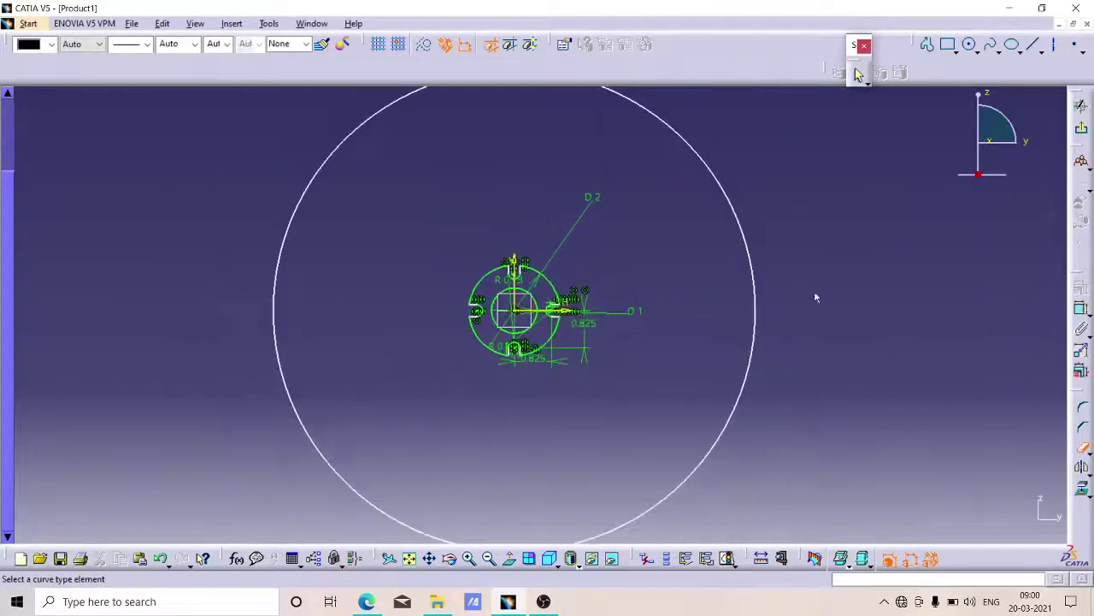
click(755, 317)
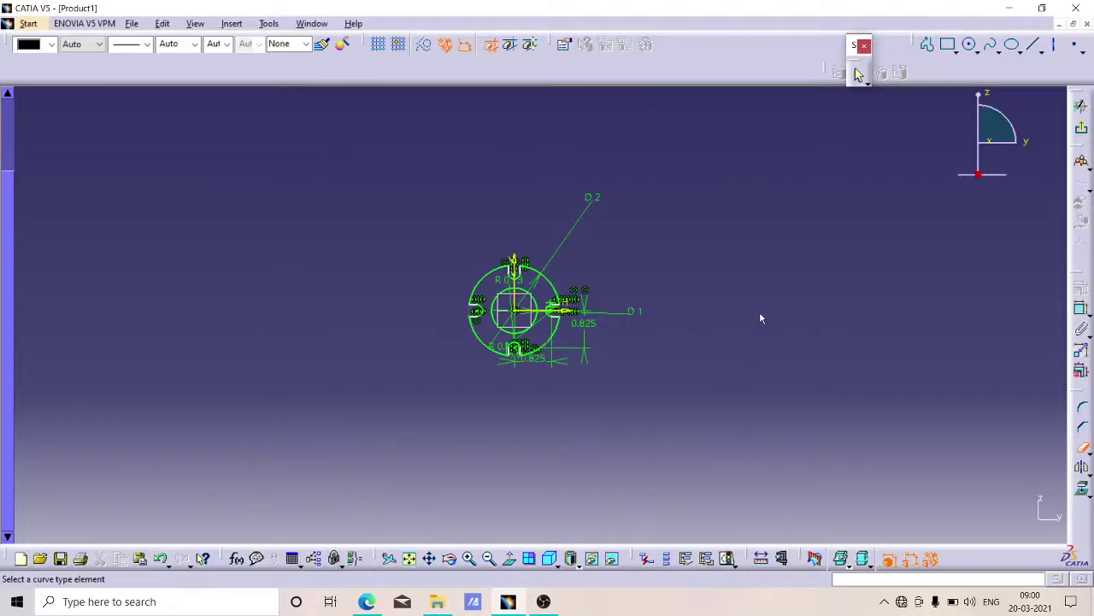
middle_drag(852, 235, 861, 171)
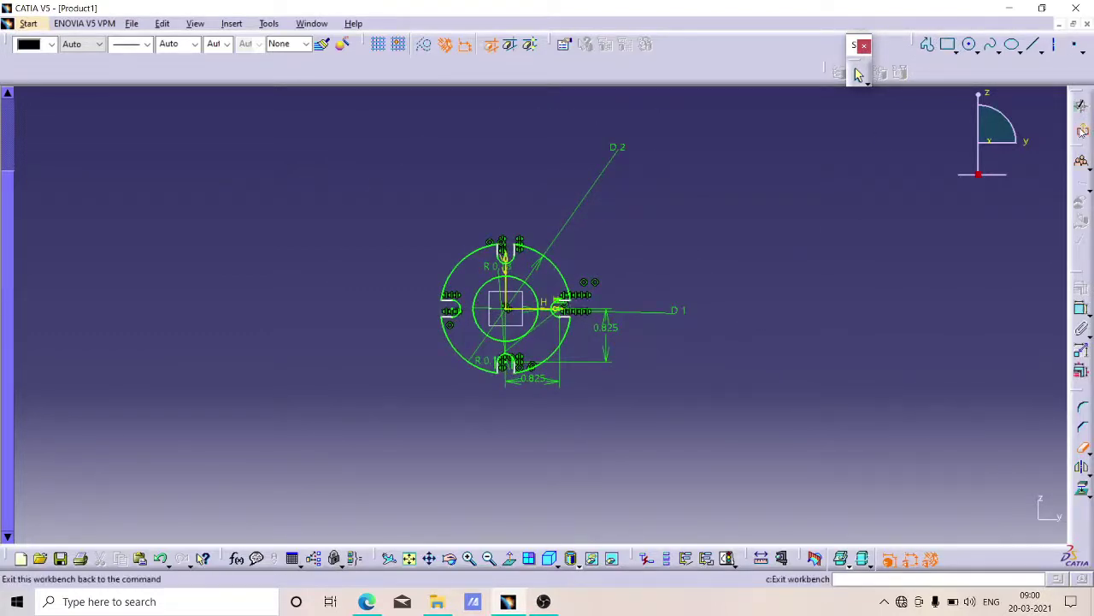
- Exit the sketch and pad the disk profile with a length of 0.125/2 cm and mirrored extent
click(858, 74)
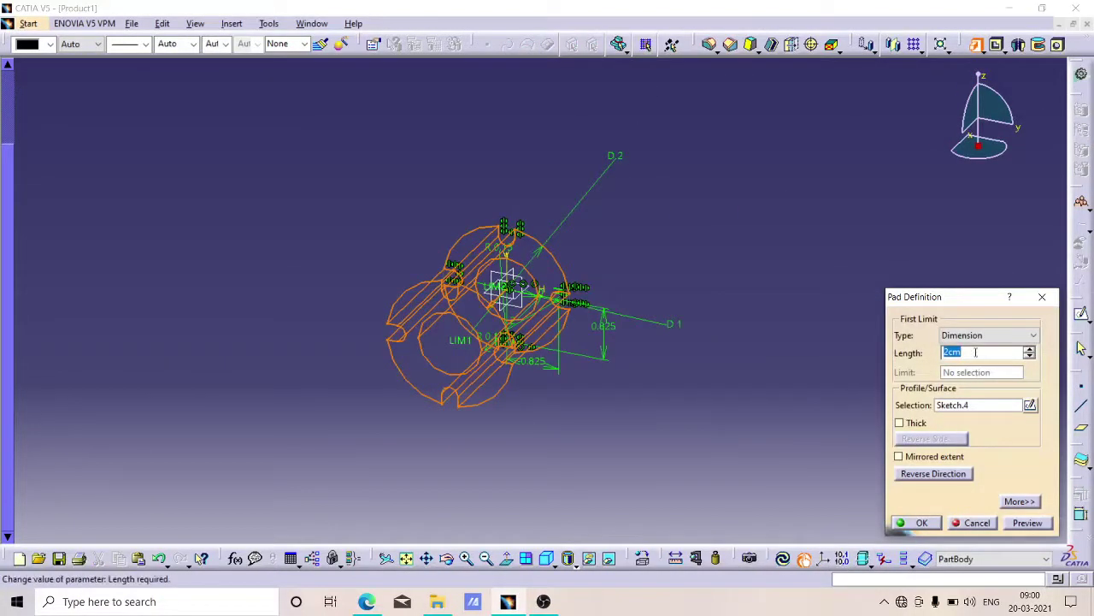
click(899, 457)
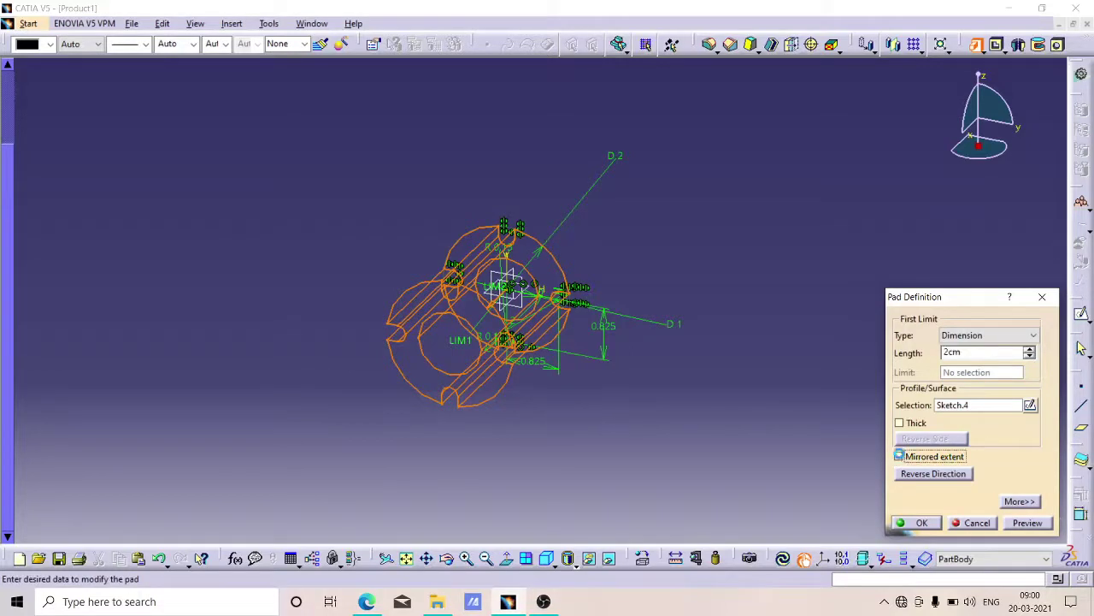
double_click(987, 352)
key(BackSpace)
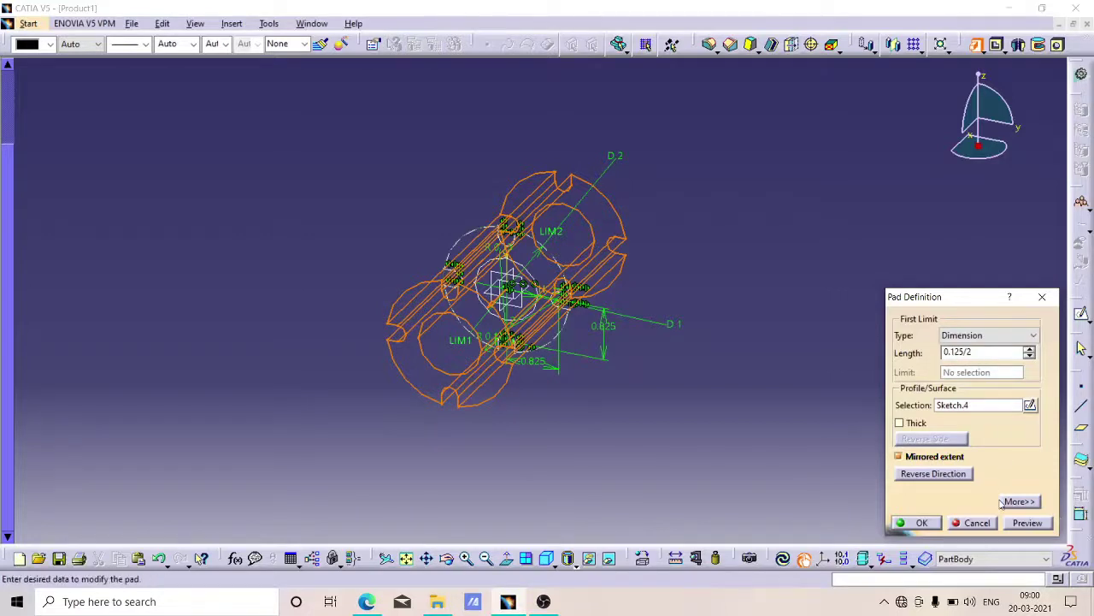
click(921, 522)
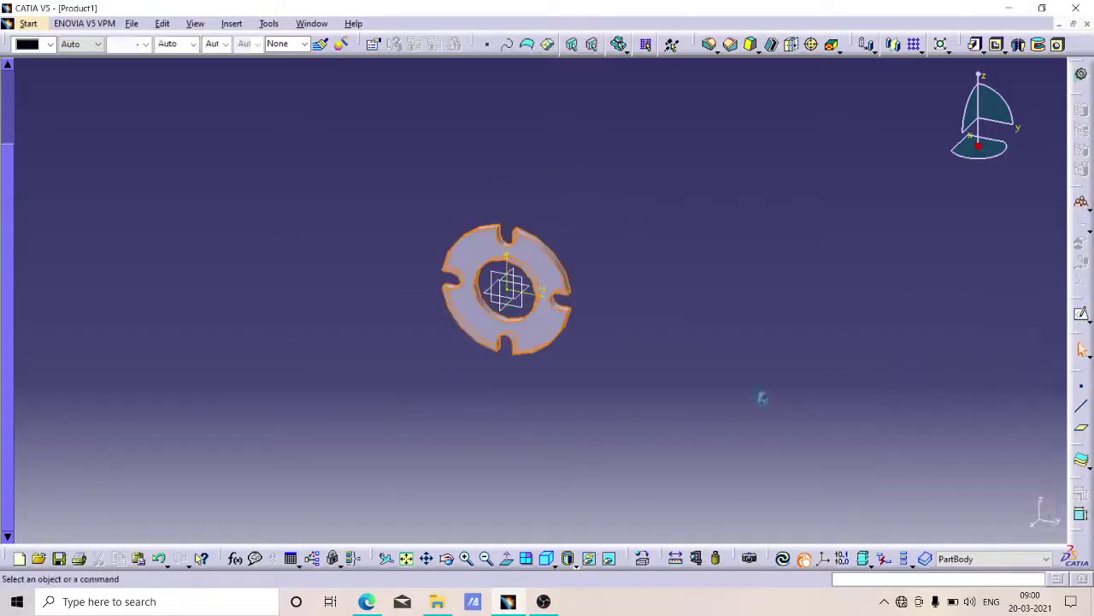